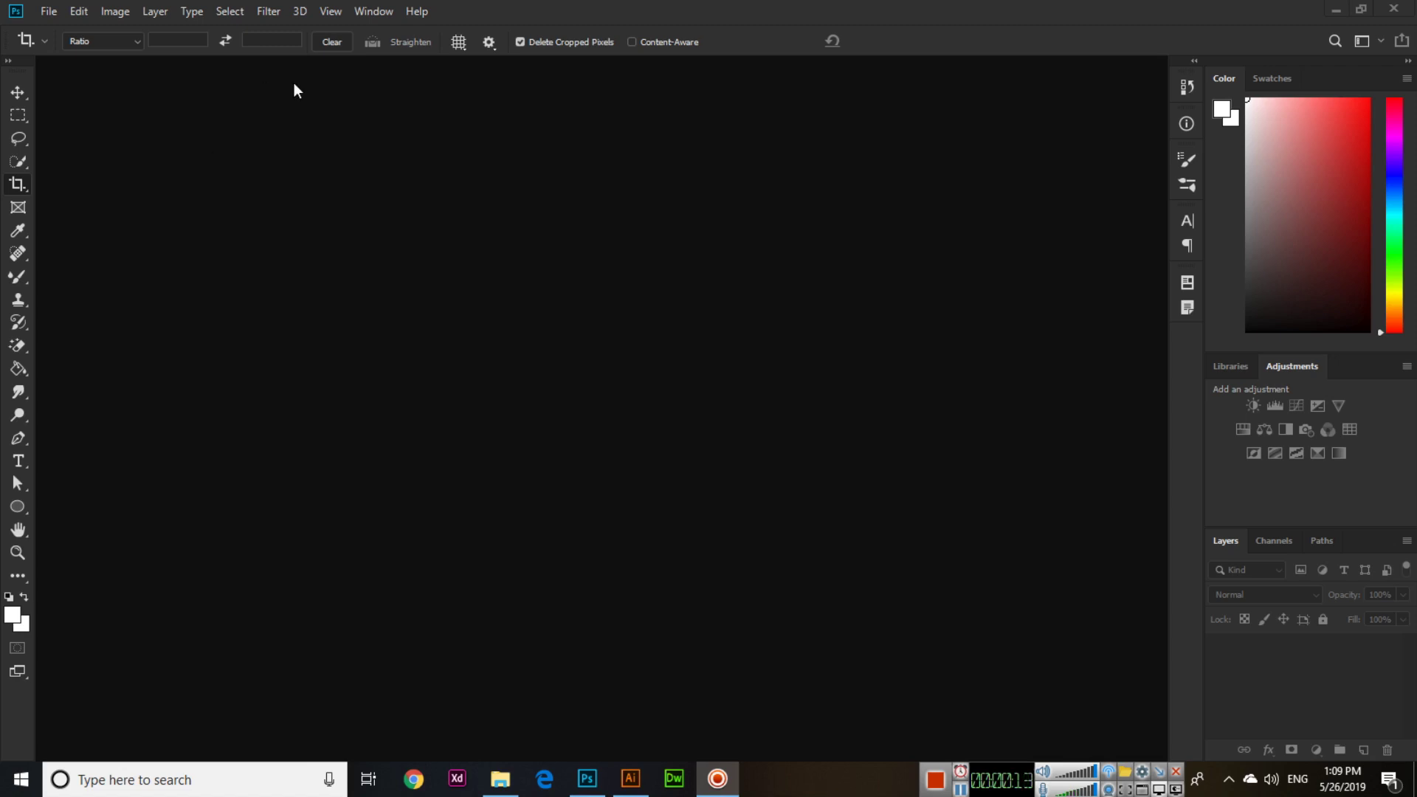
Define a new document of 300 × 300 pixels at 72 pixels/inch, RGB, white background.
left_click(49, 12)
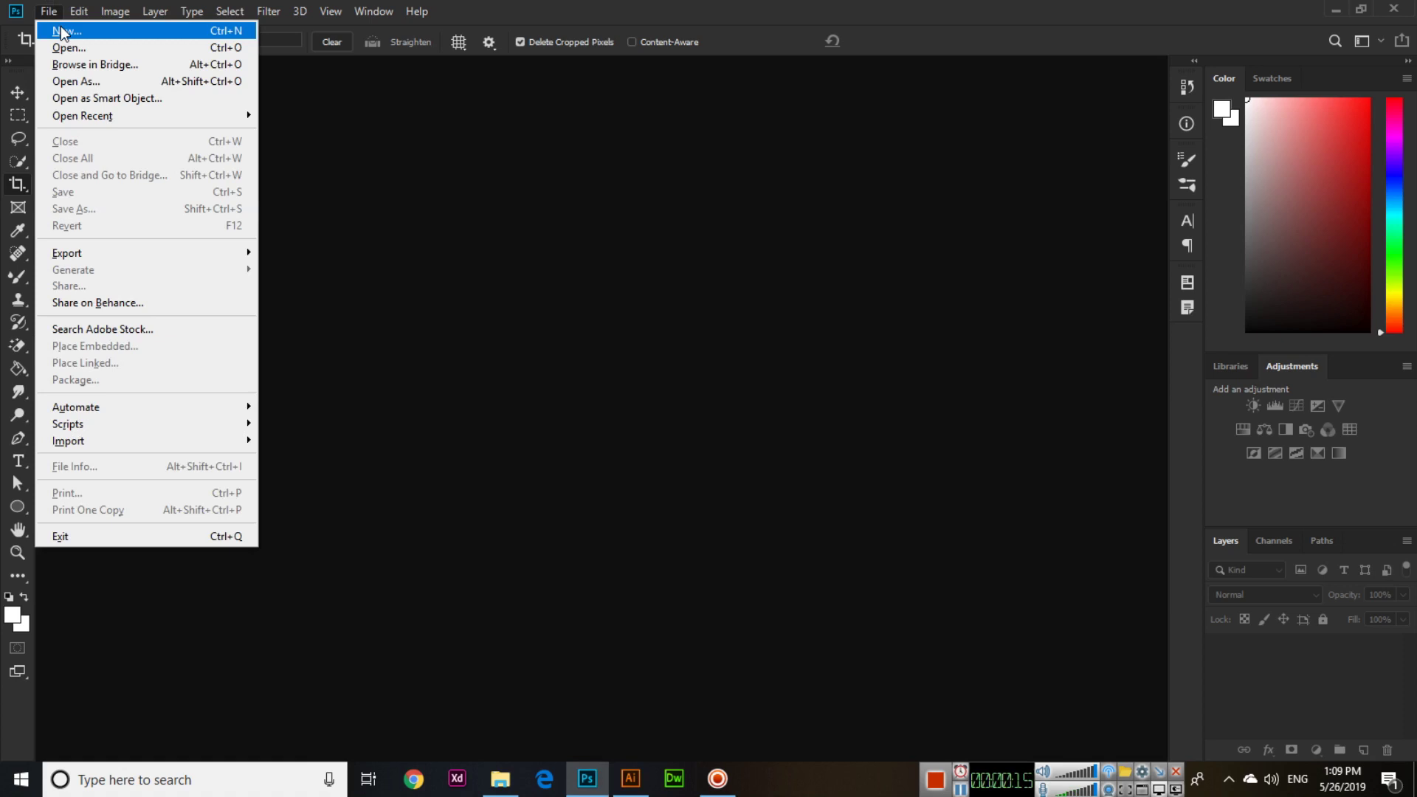
left_click(62, 33)
type("300")
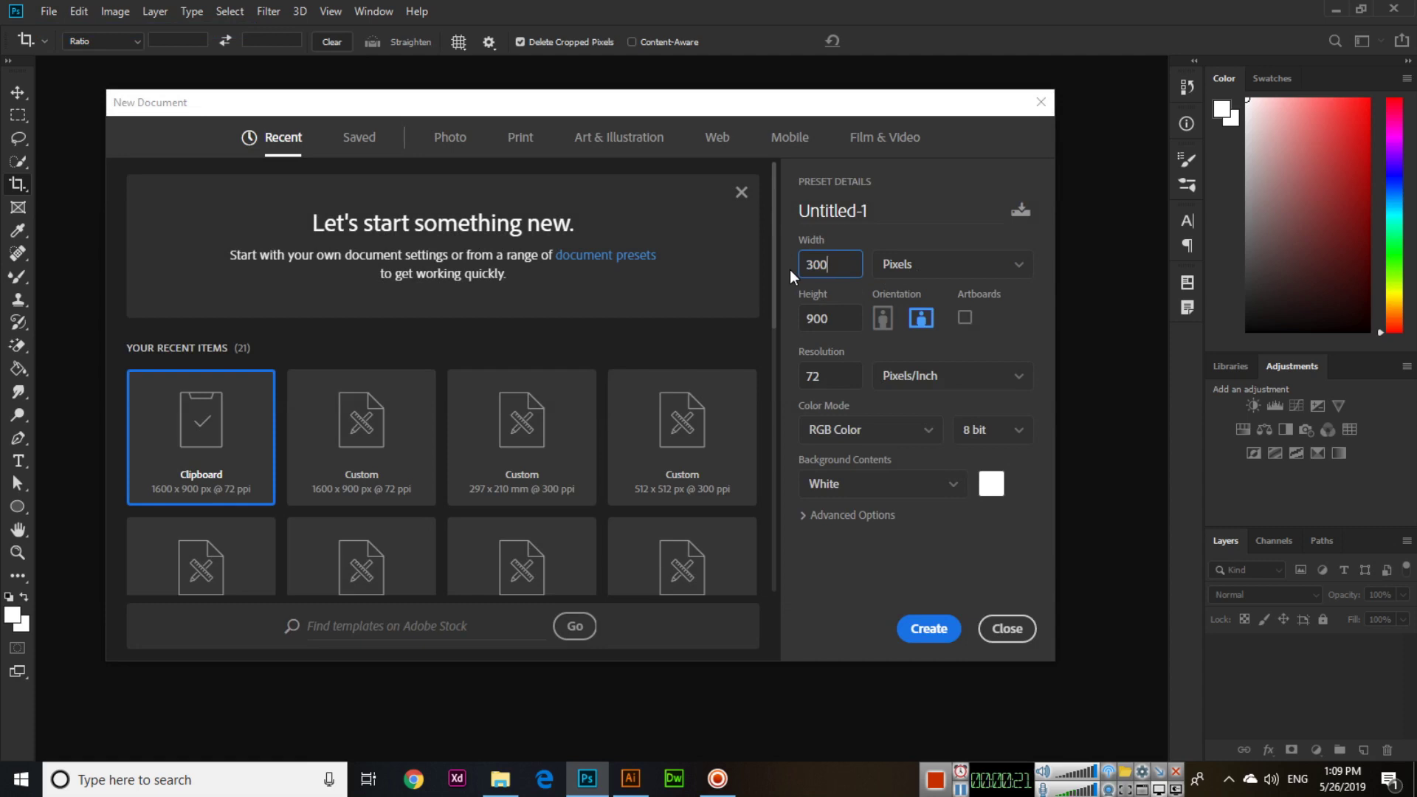
key("Tab")
key("shift+Tab")
key("Tab")
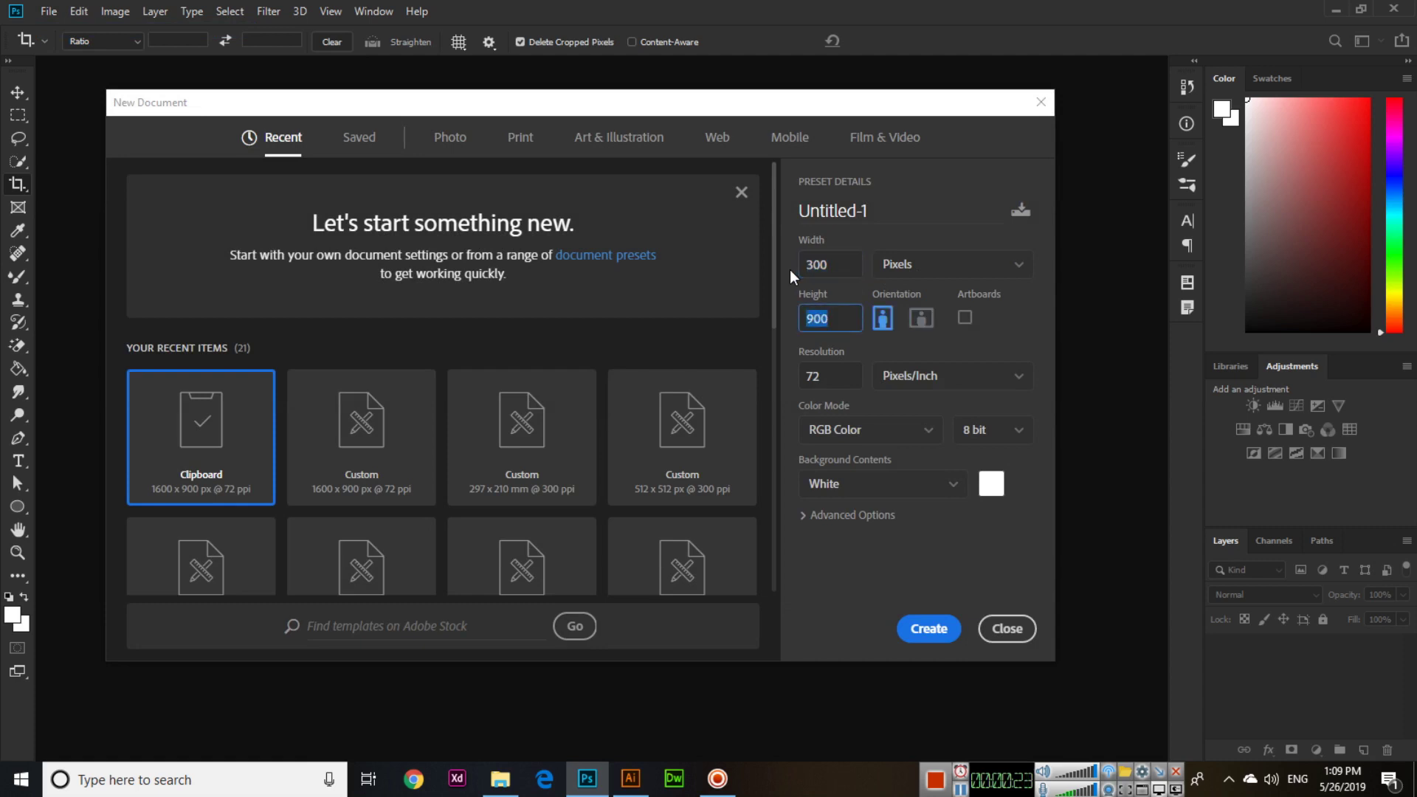
type("300")
key("Tab")
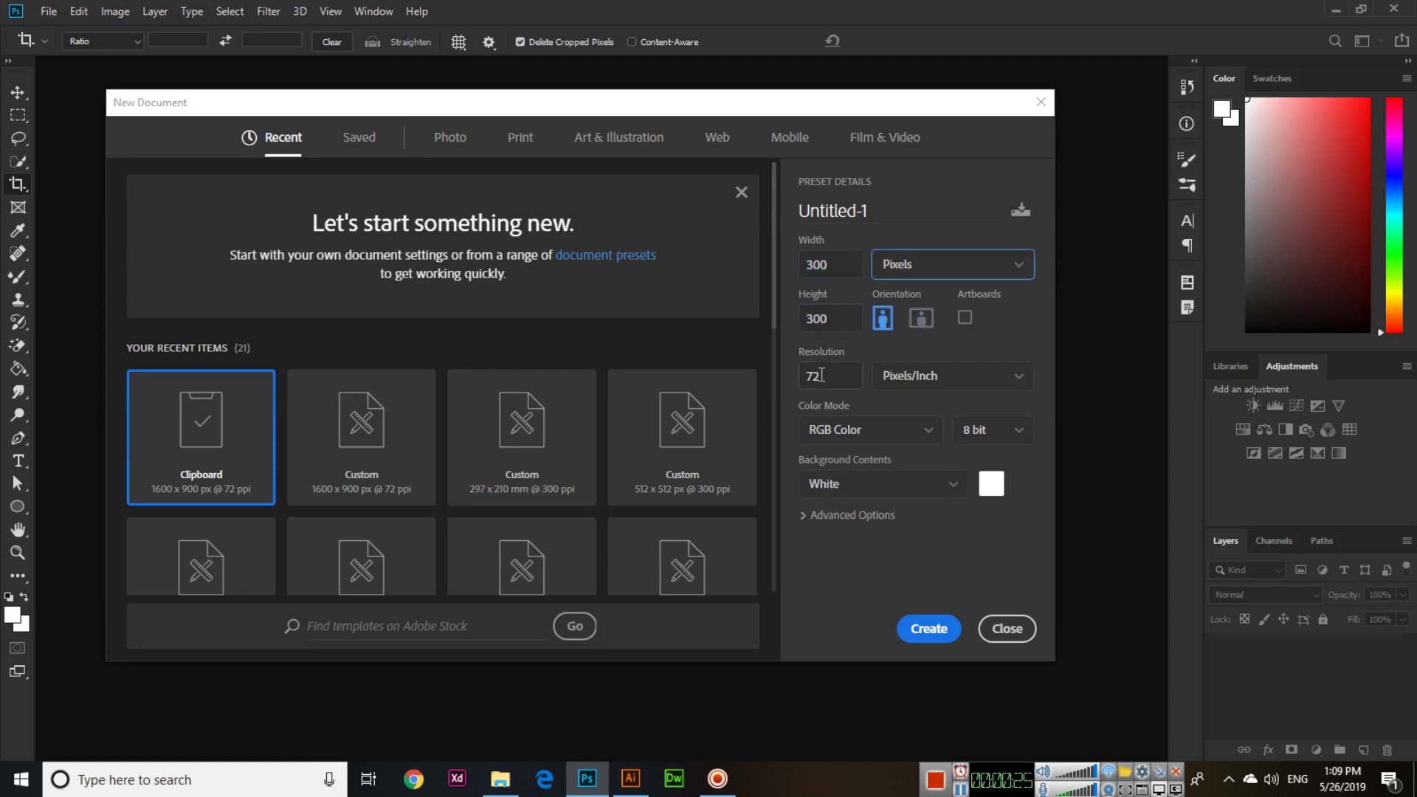
double_click(823, 377)
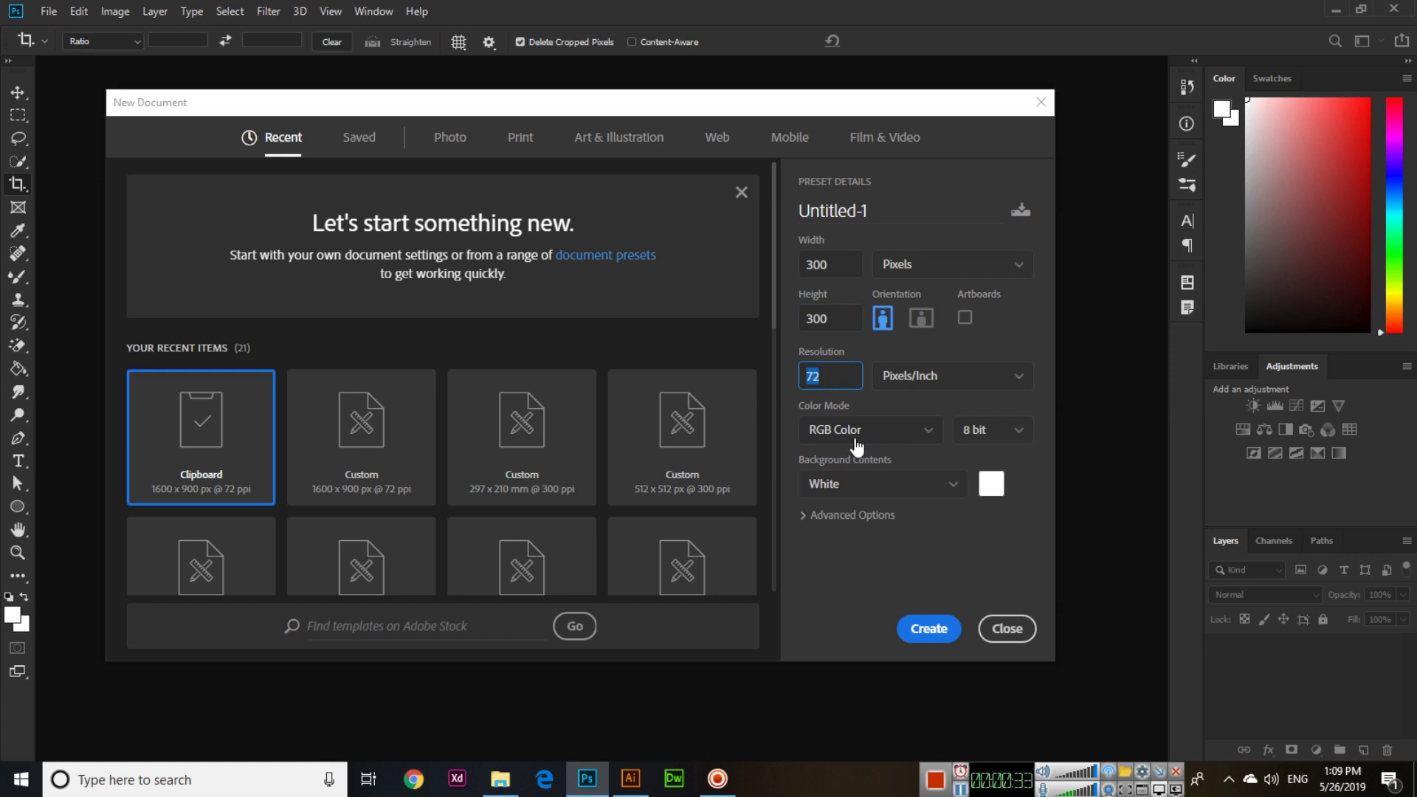
Create the blank document, zoom to 200% and switch to the Motion workspace.
left_click(922, 640)
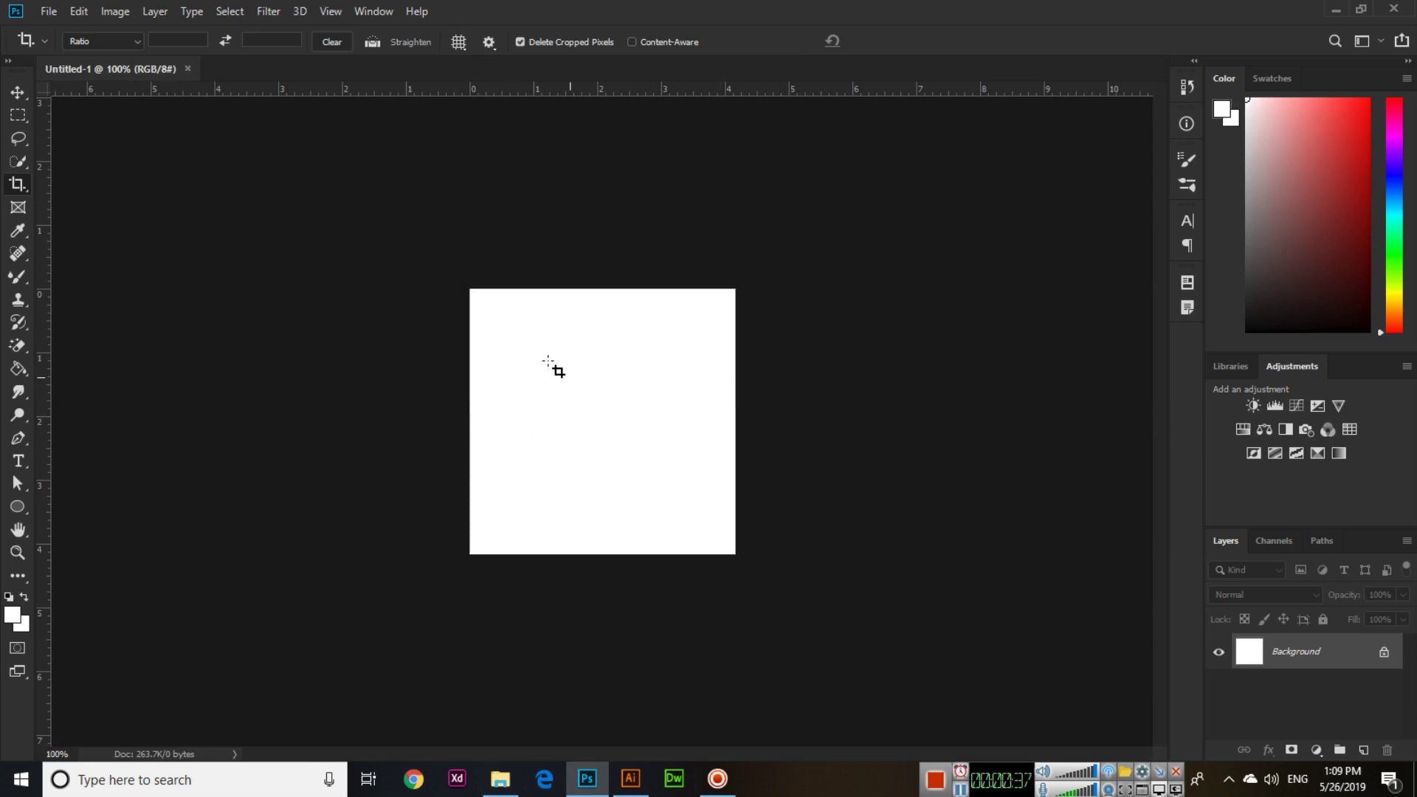
key("ctrl")
key("ctrl+plus")
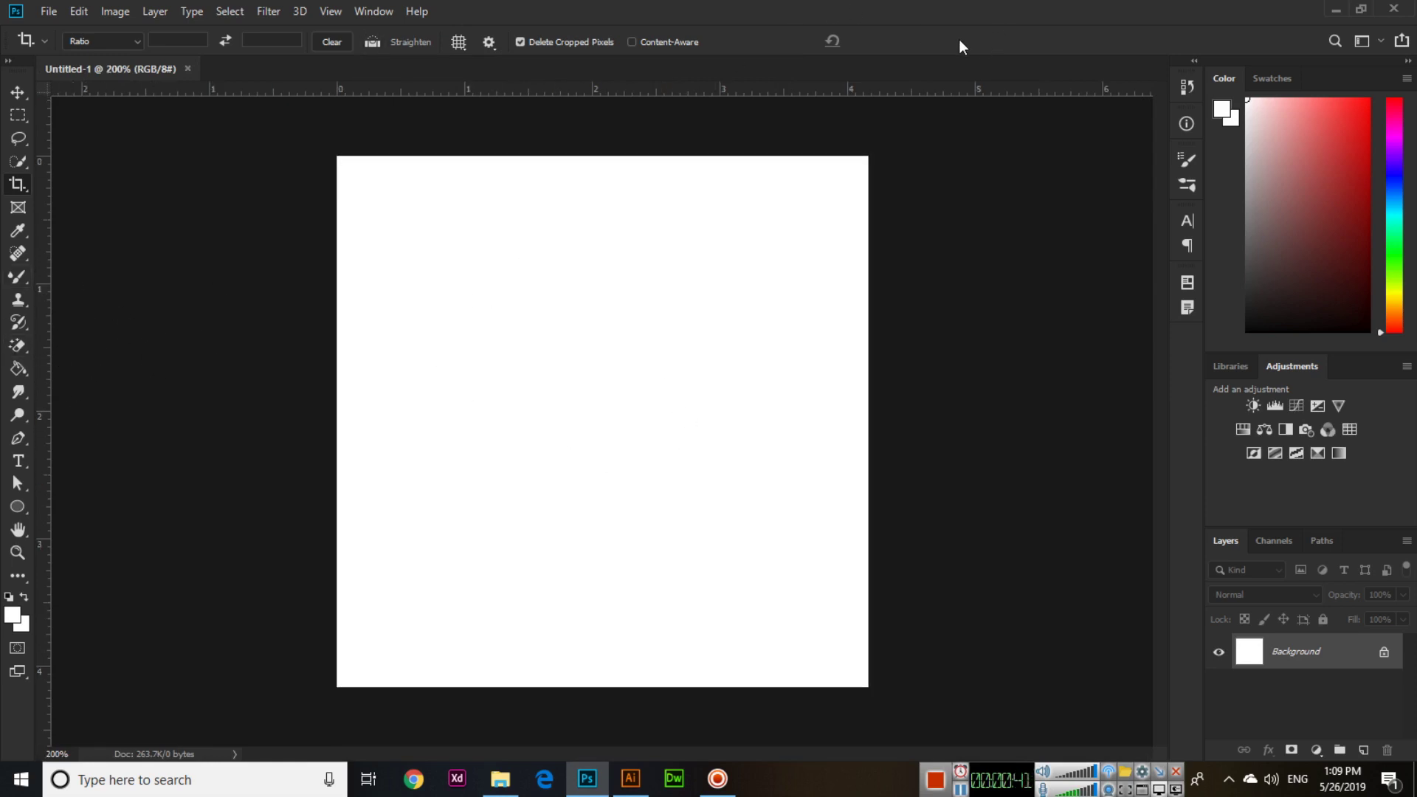
left_click(1377, 40)
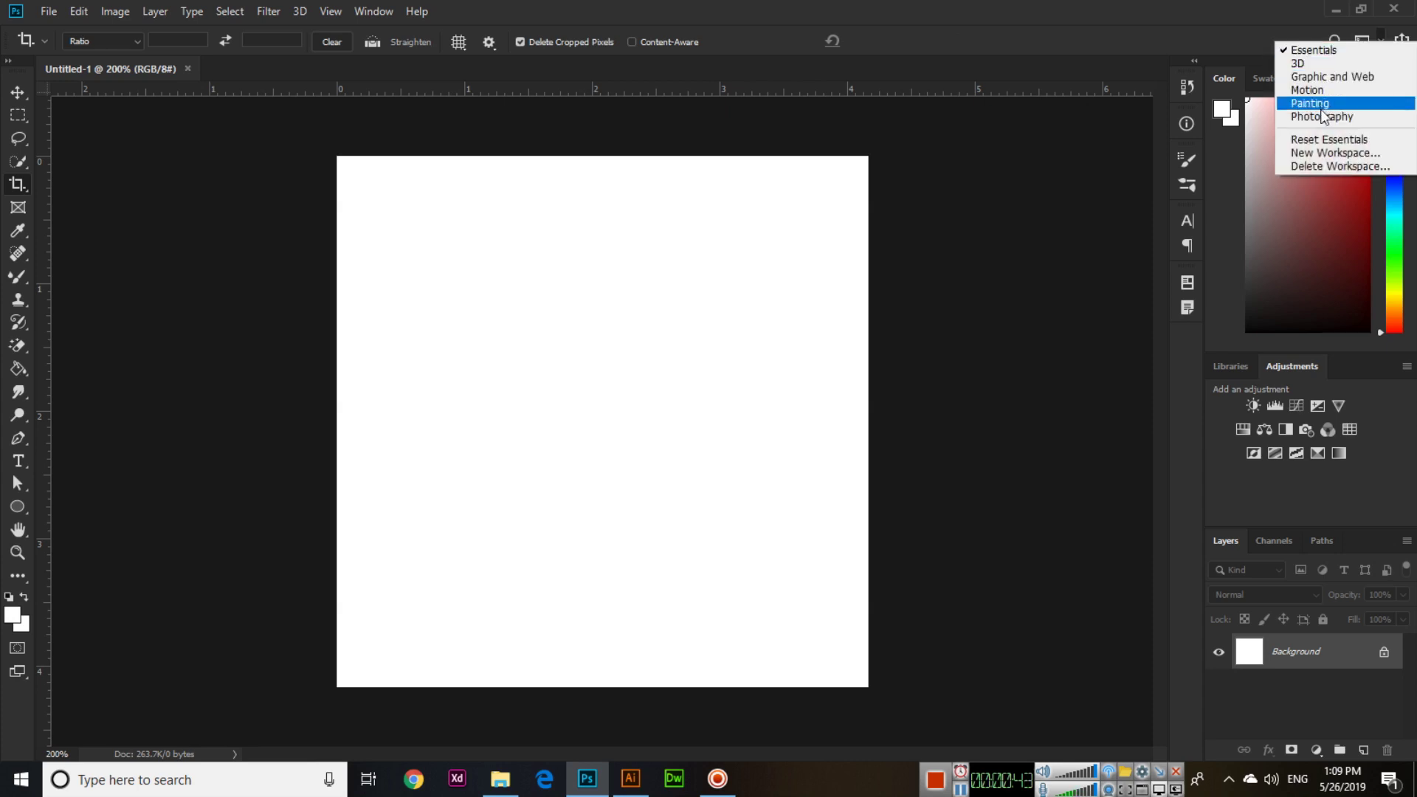
left_click(1327, 92)
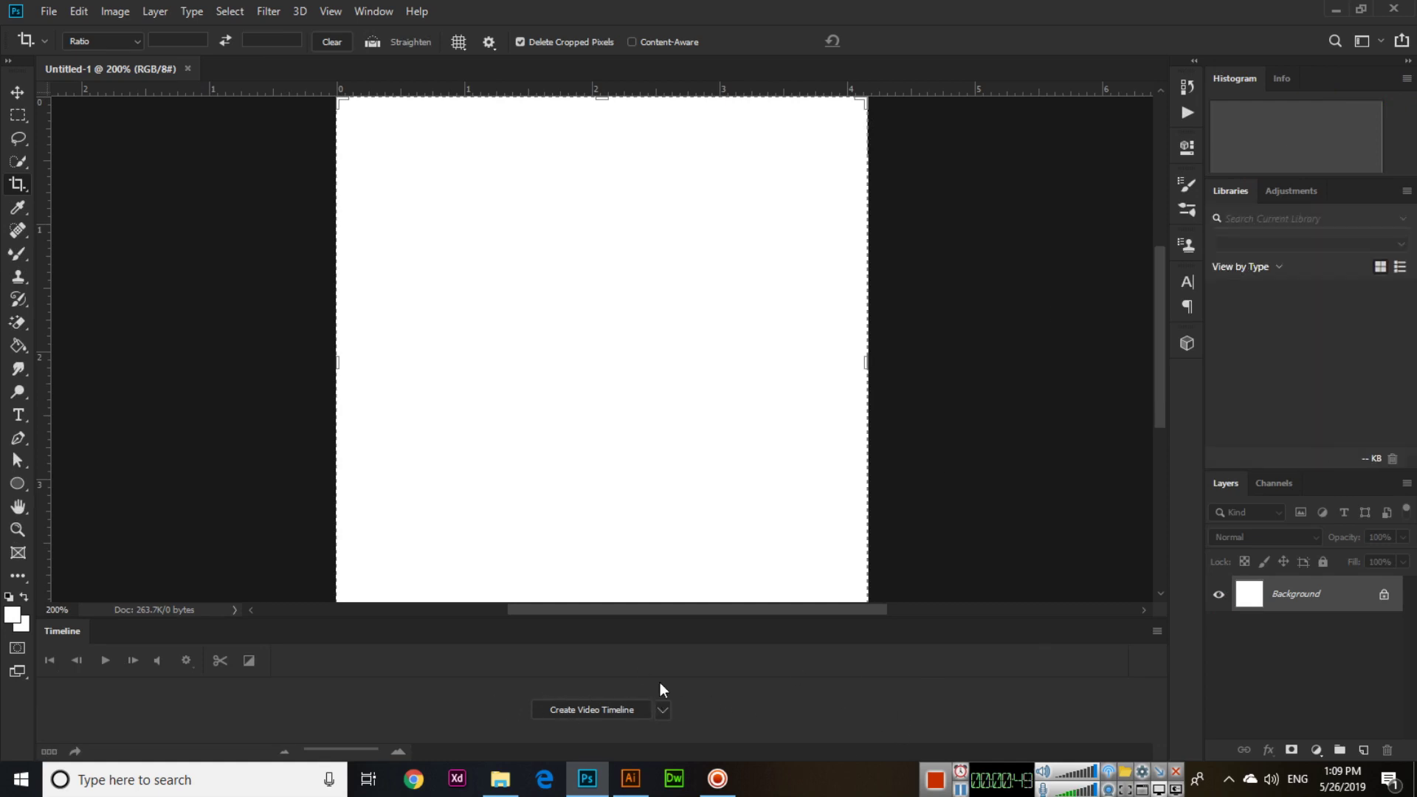
Fit the canvas on screen and add a video timeline to the document.
left_click(17, 92)
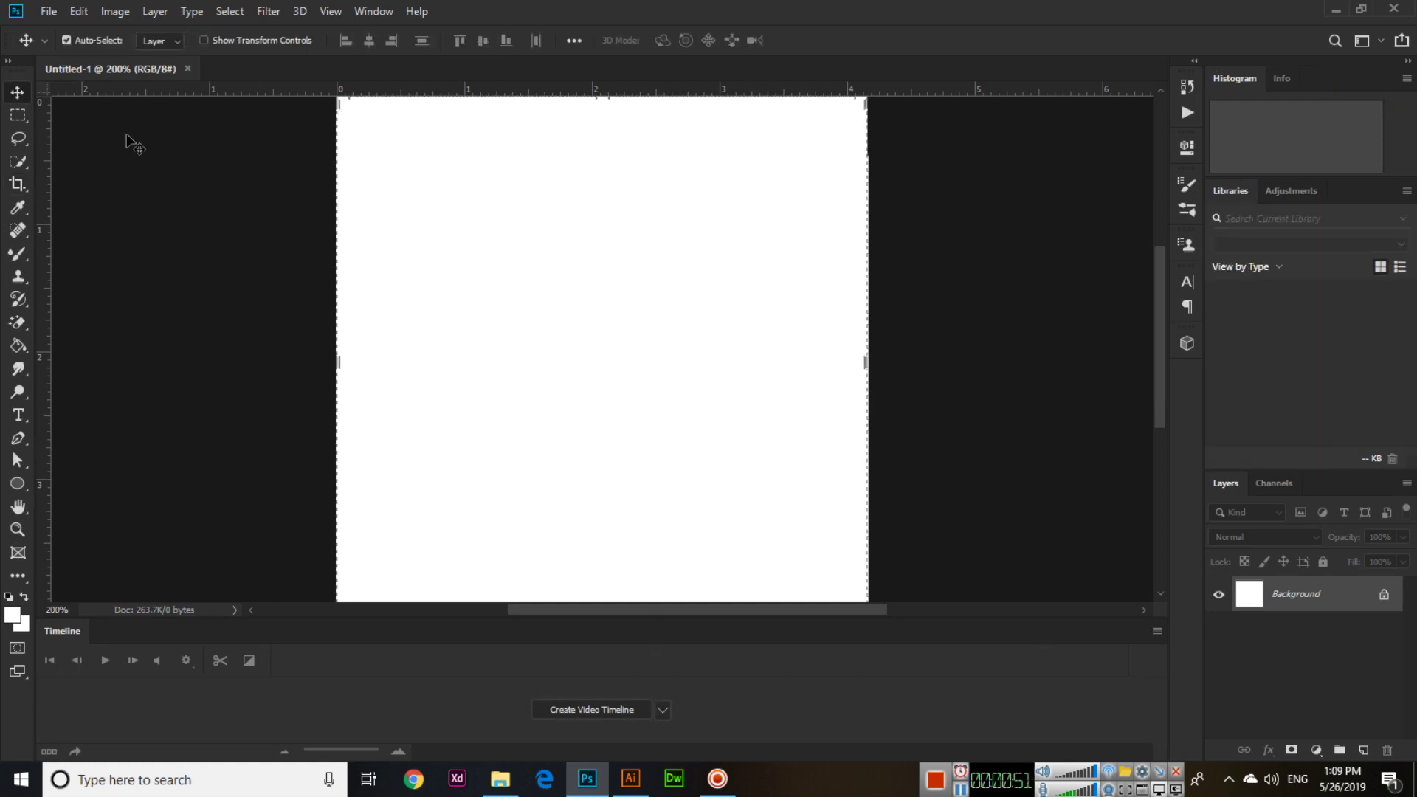
key("ctrl+0")
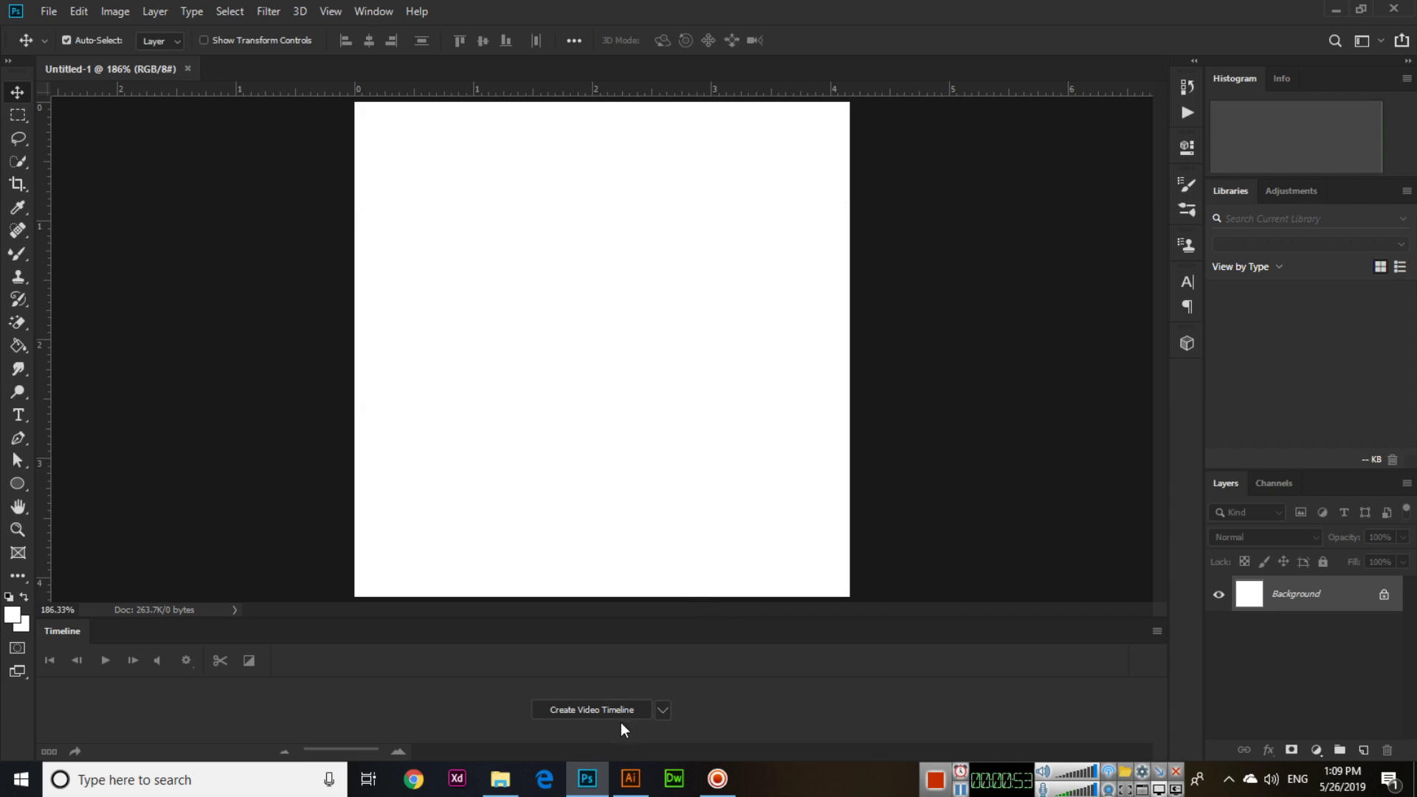
left_click(618, 713)
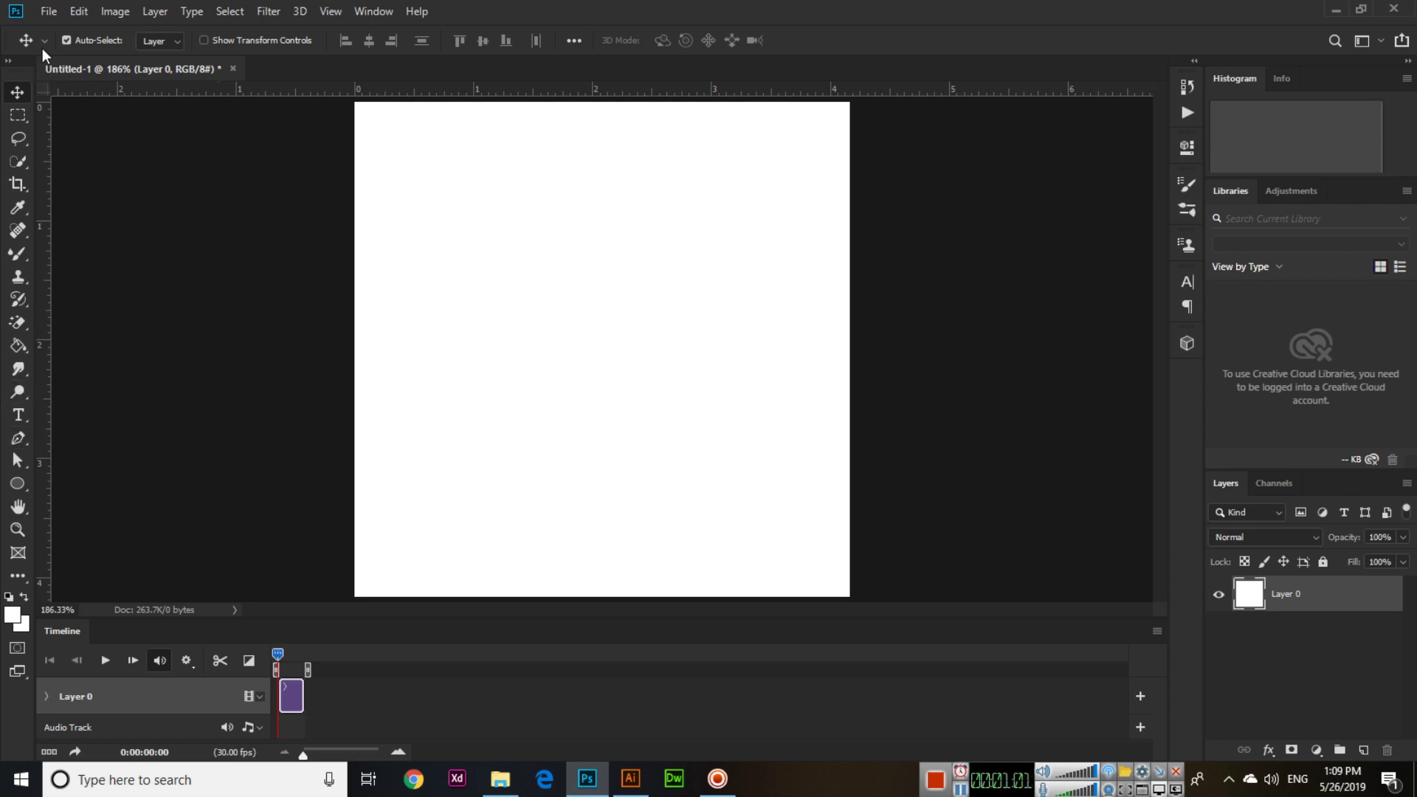
Place the graduate image from the Desktop as an embedded layer.
left_click(50, 11)
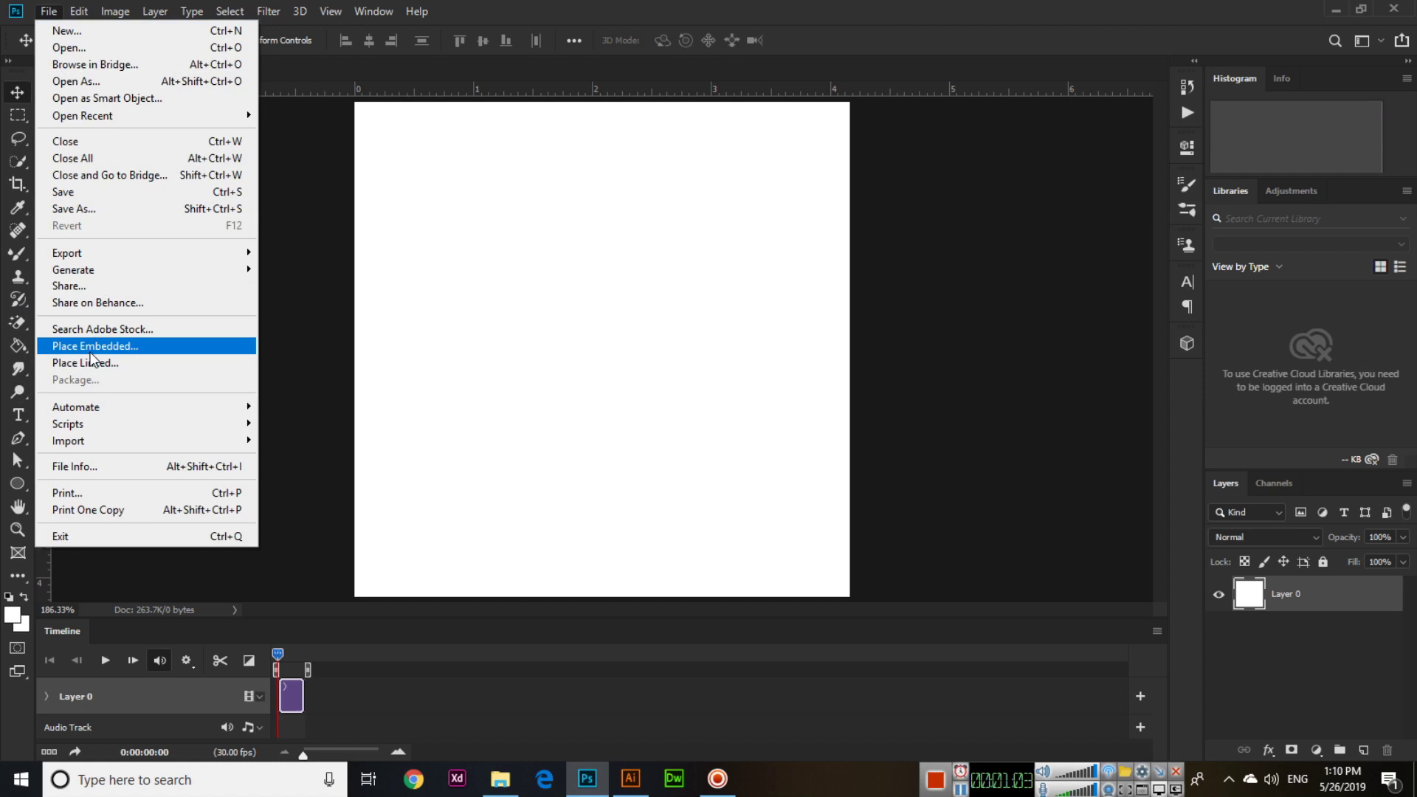
left_click(94, 345)
left_click_drag(696, 122, 693, 222)
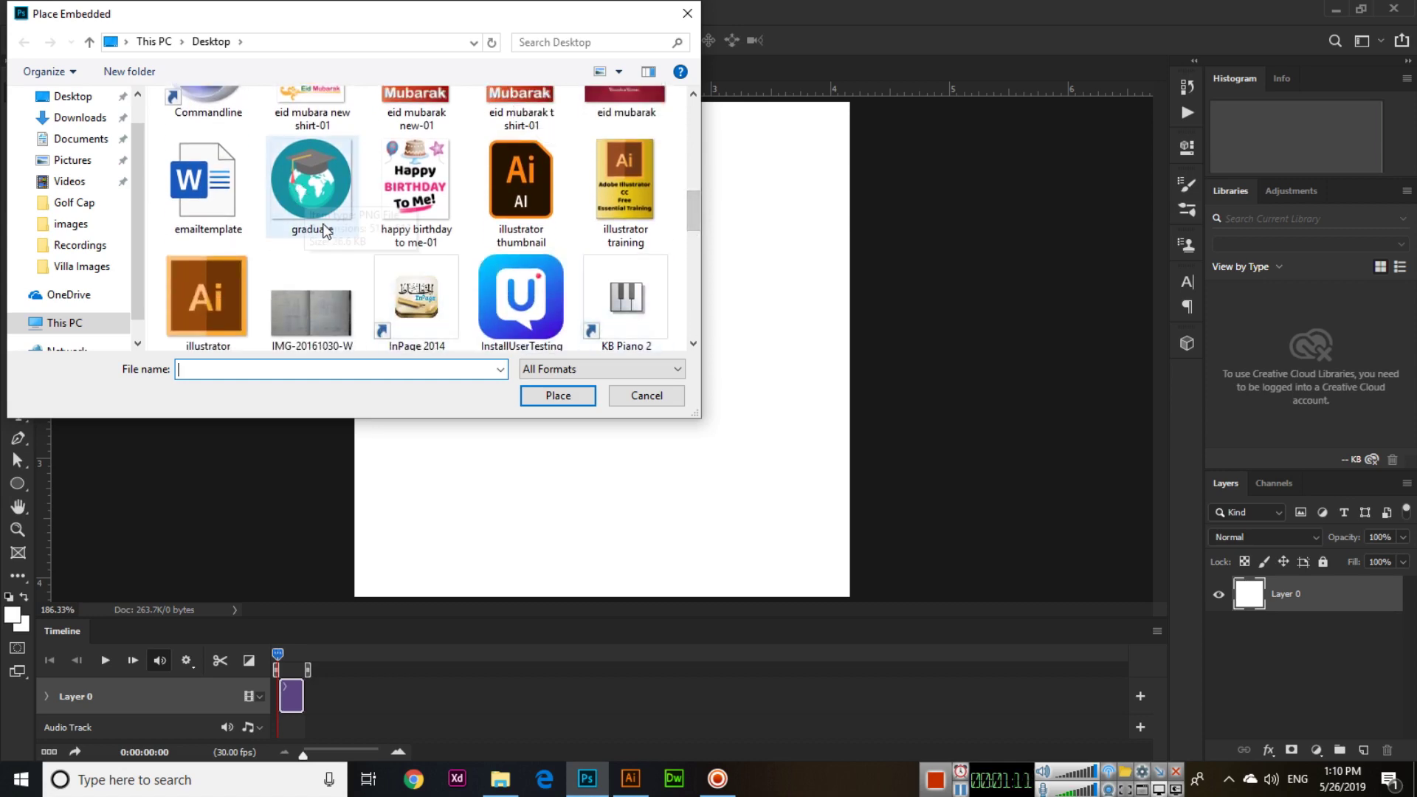
scroll(330, 248, "down", 1)
scroll(330, 248, "down", 1)
scroll(327, 267, "down", 3)
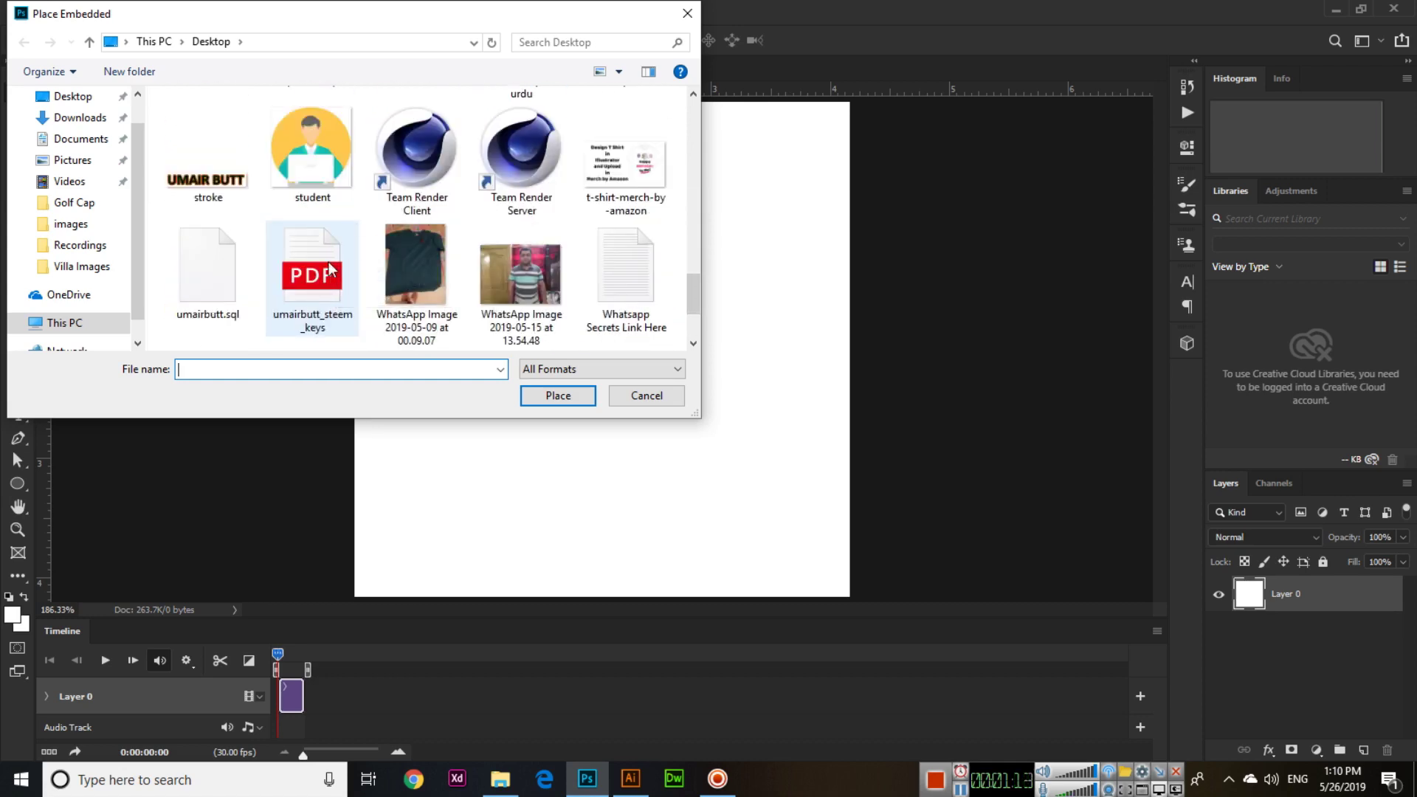
scroll(322, 286, "down", 1)
scroll(321, 284, "up", 3)
scroll(321, 283, "up", 1)
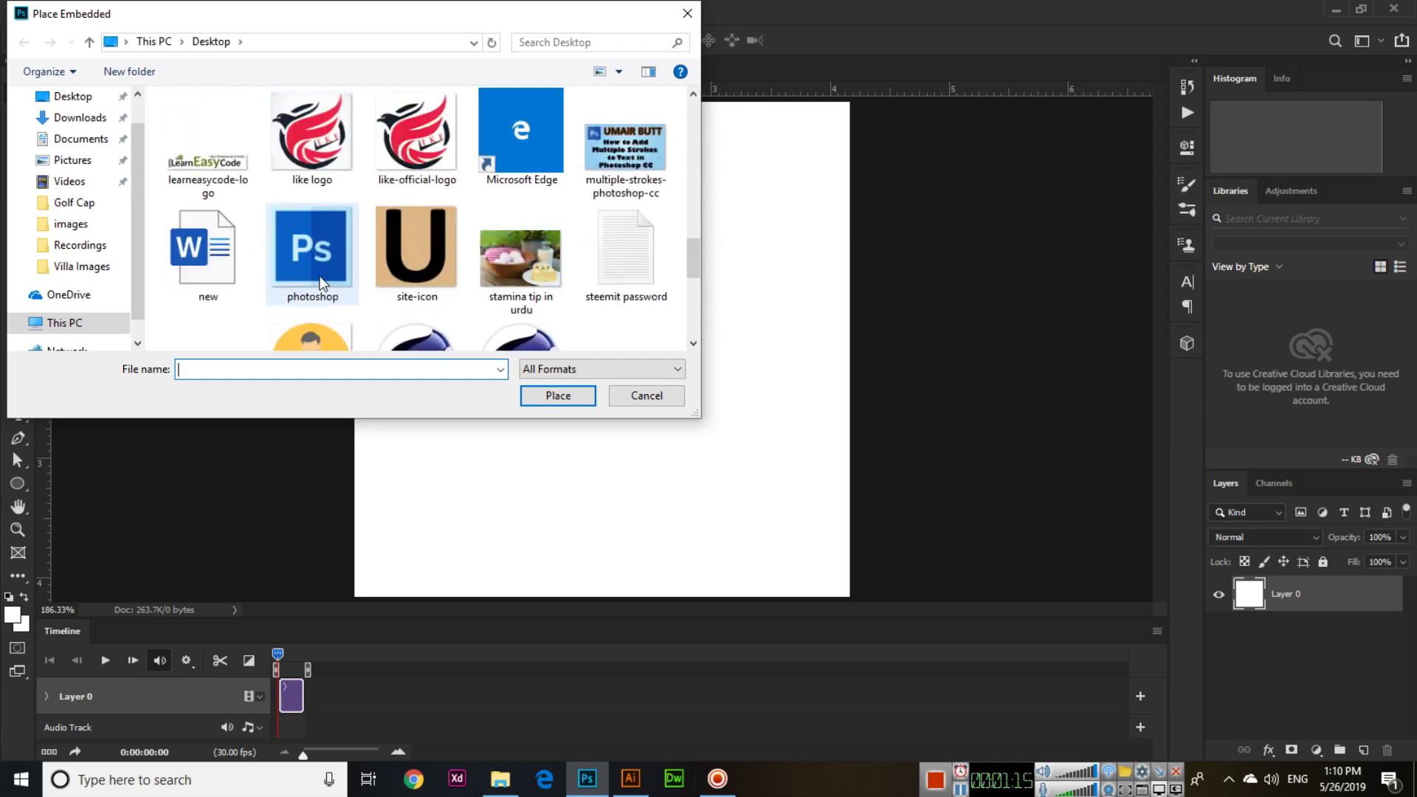
scroll(322, 283, "up", 1)
scroll(313, 183, "up", 1)
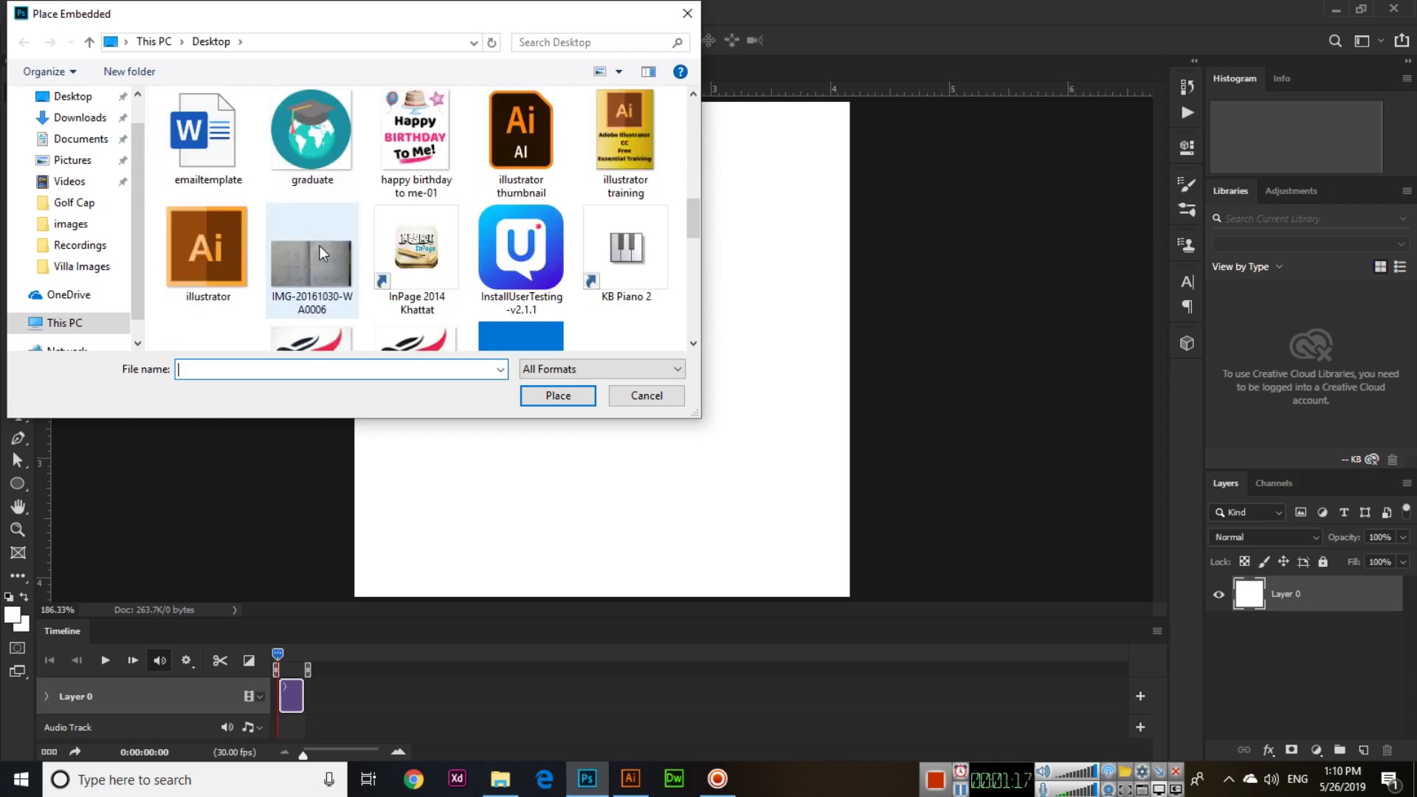
double_click(313, 181)
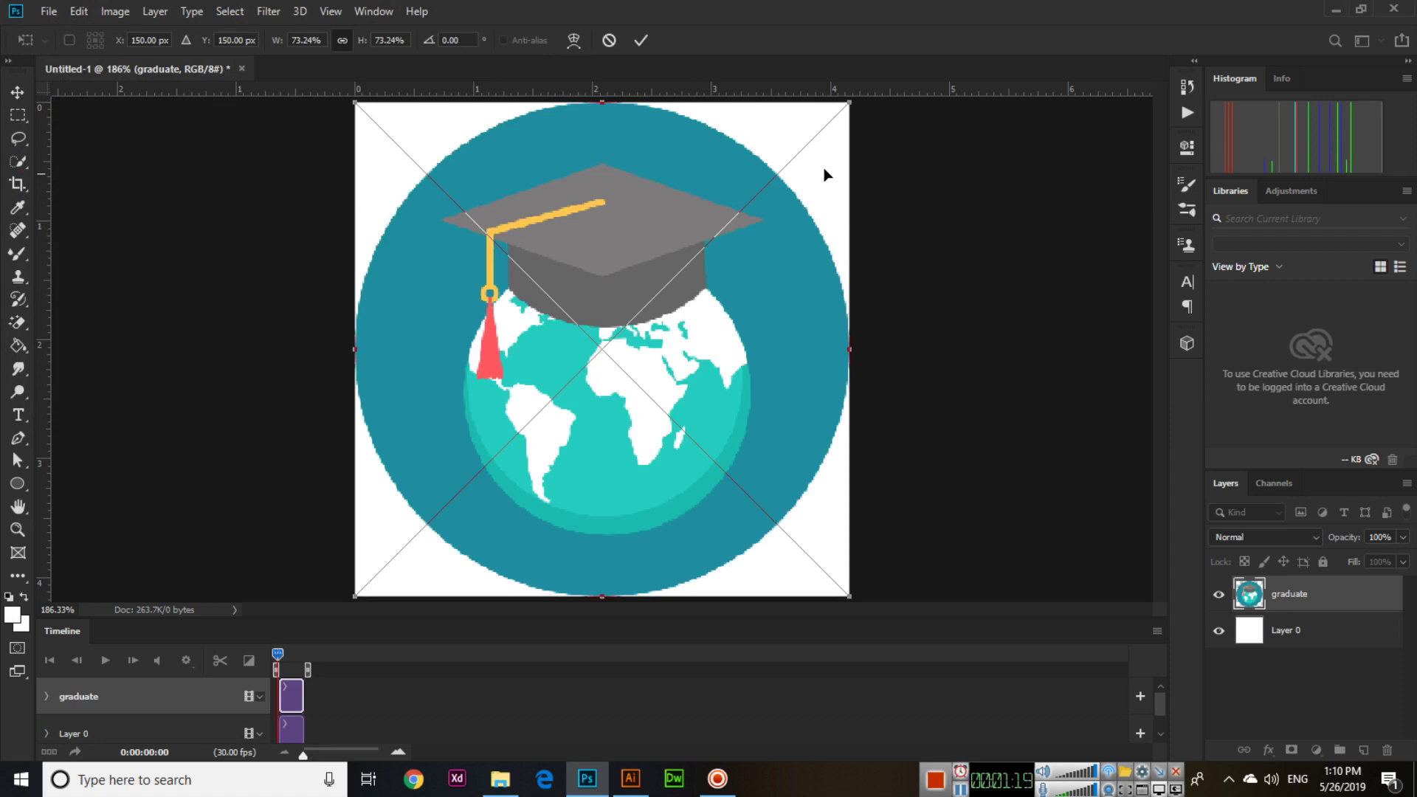
Scale the placed globe down, commit it, and move it upward on the canvas.
left_click_drag(849, 102, 712, 321)
key("Return")
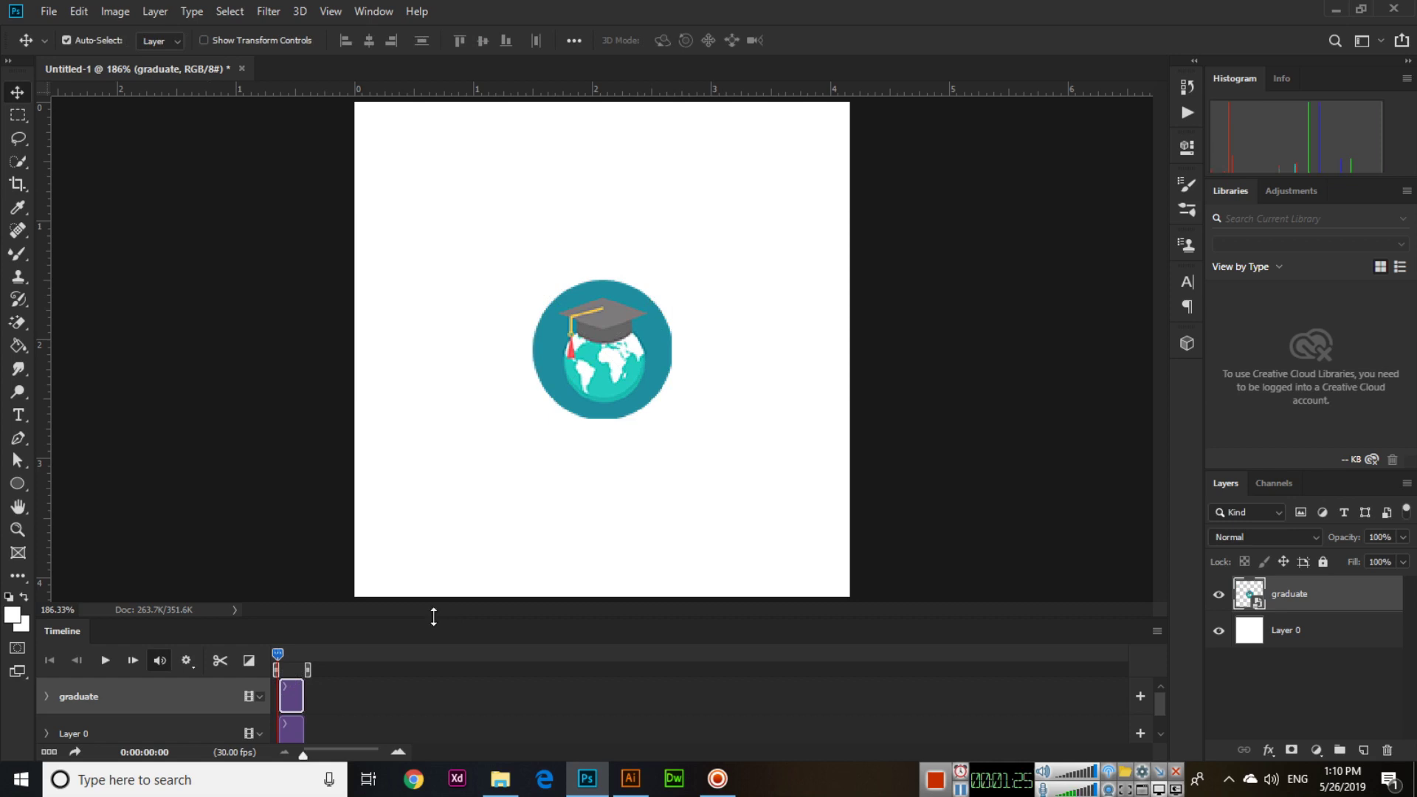
left_click_drag(434, 617, 434, 591)
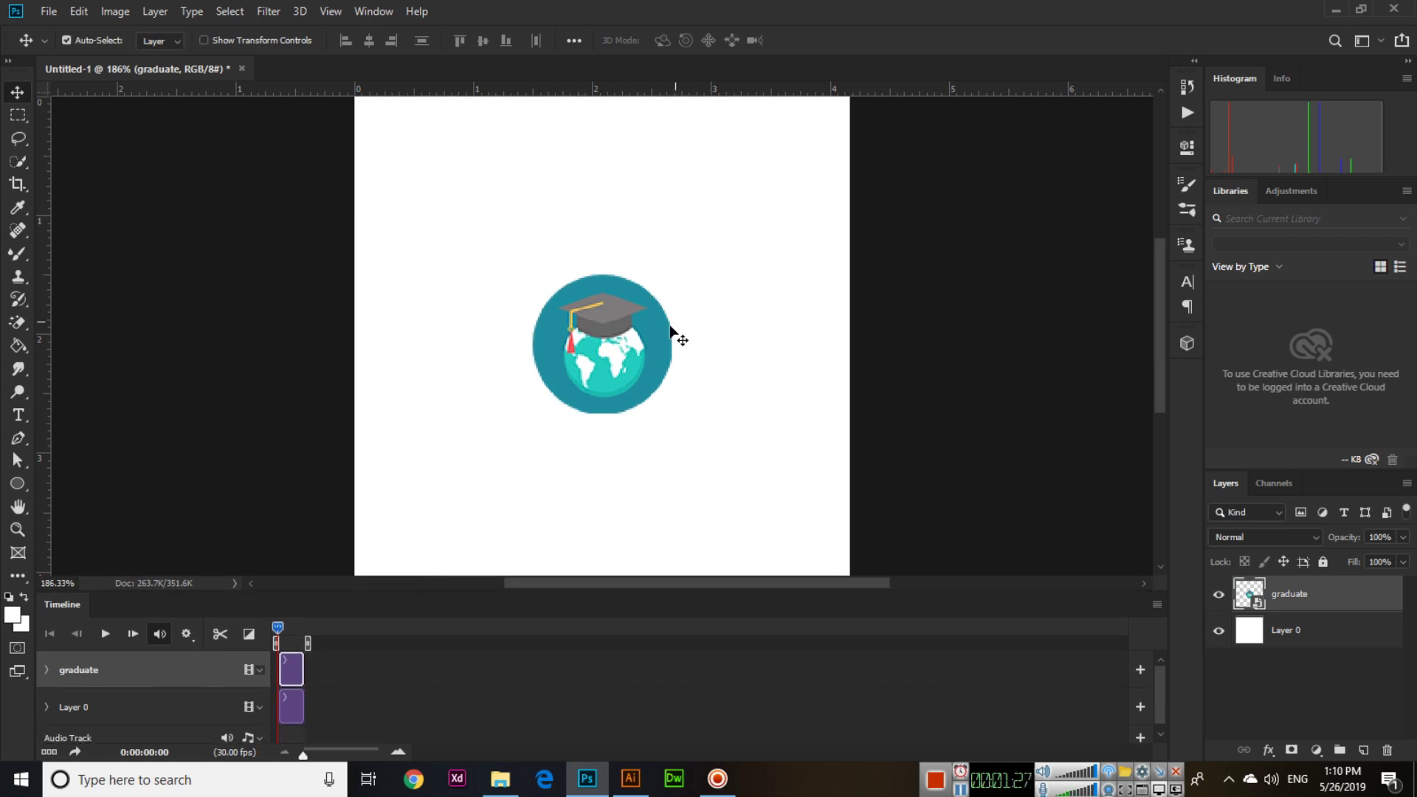
left_click_drag(671, 333, 672, 244)
key("ctrl+0")
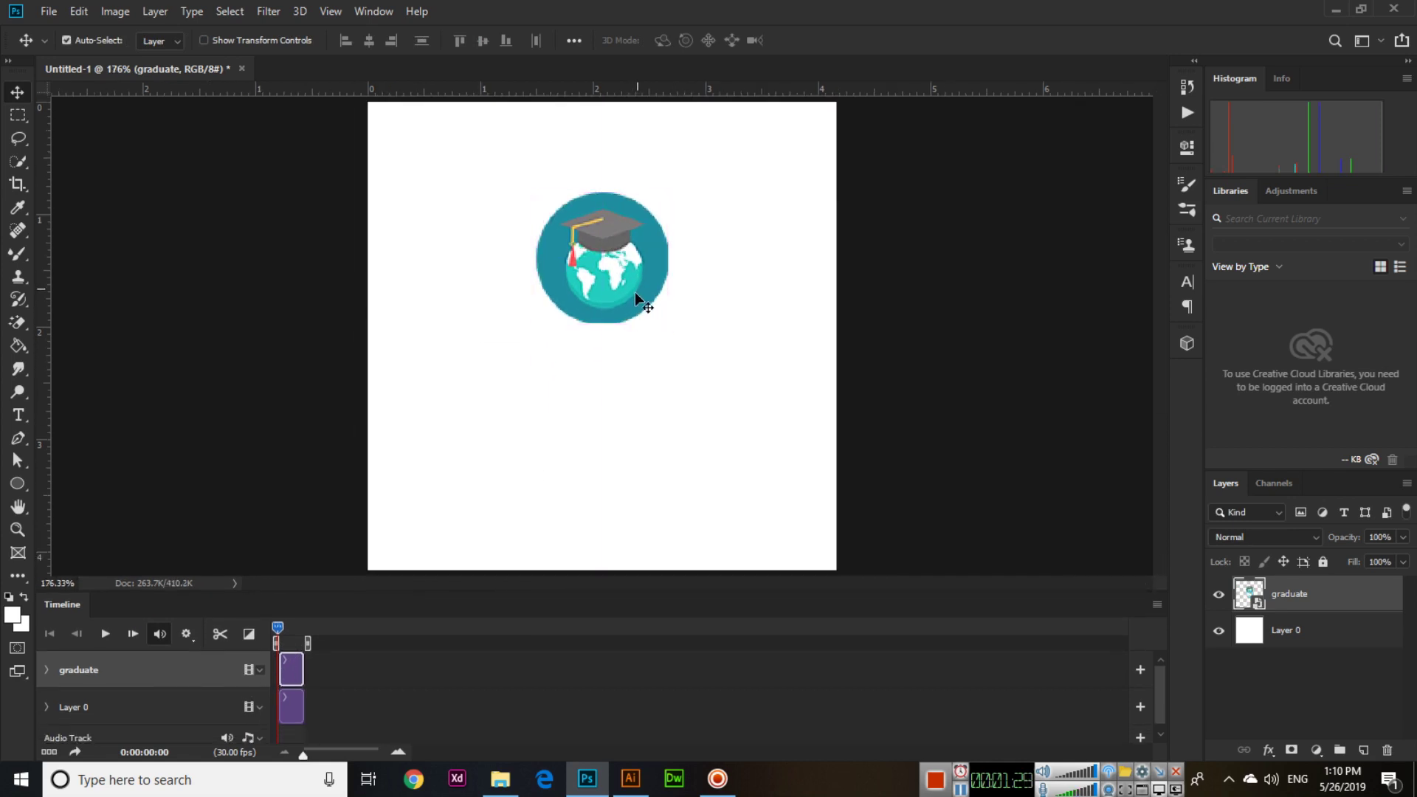
Shift the globe toward the top centre and shrink it to a small icon.
left_click_drag(643, 276, 646, 221)
key("ctrl+t")
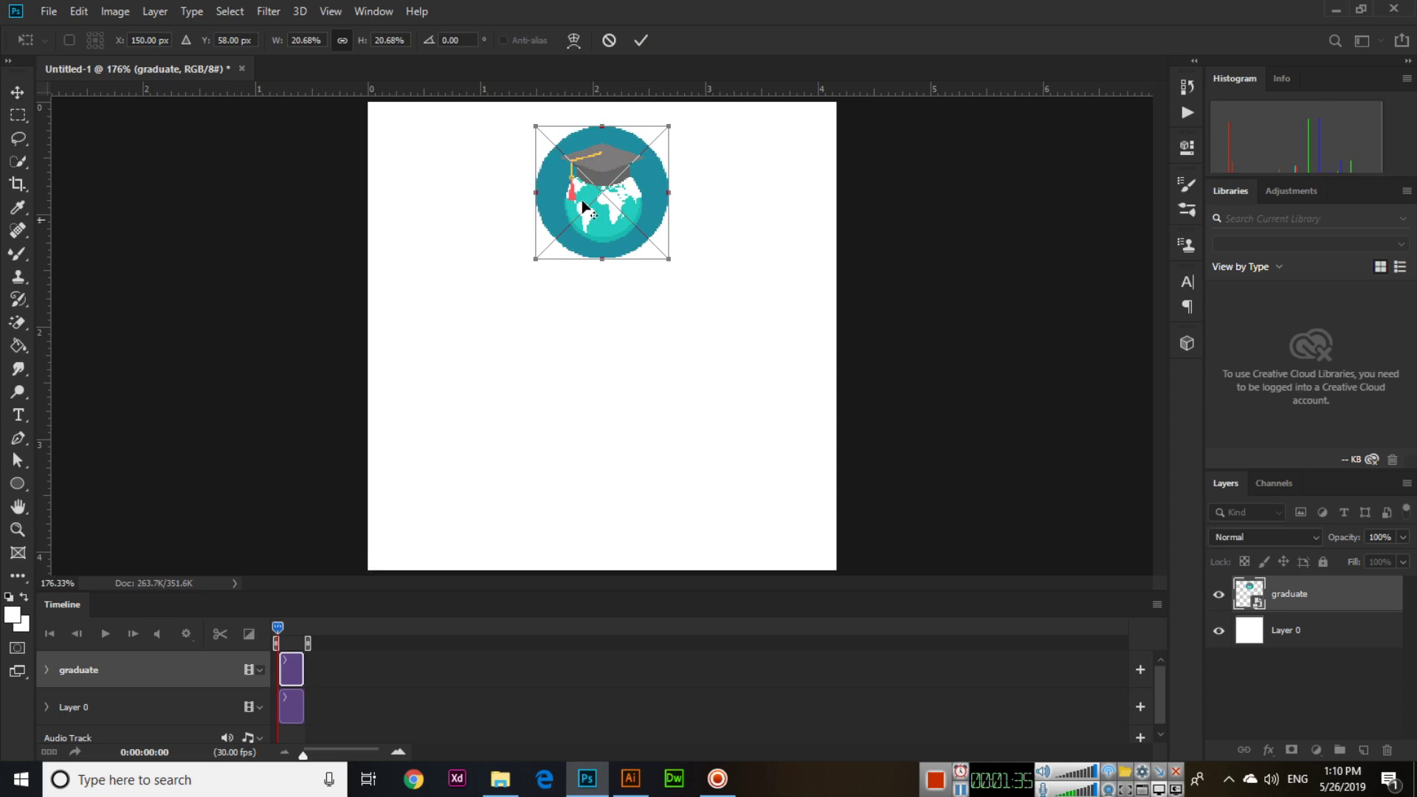
left_click_drag(661, 129, 641, 180)
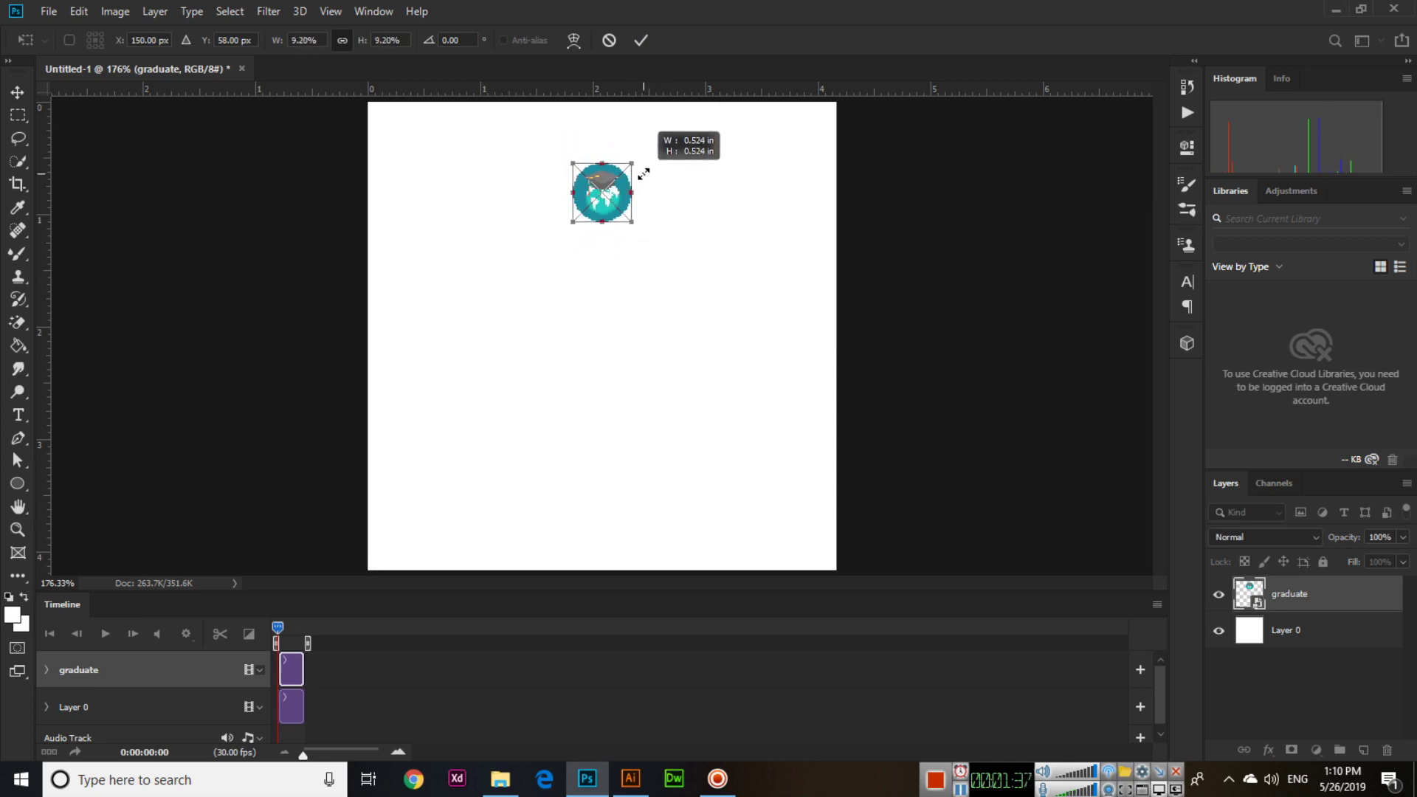
key("Return")
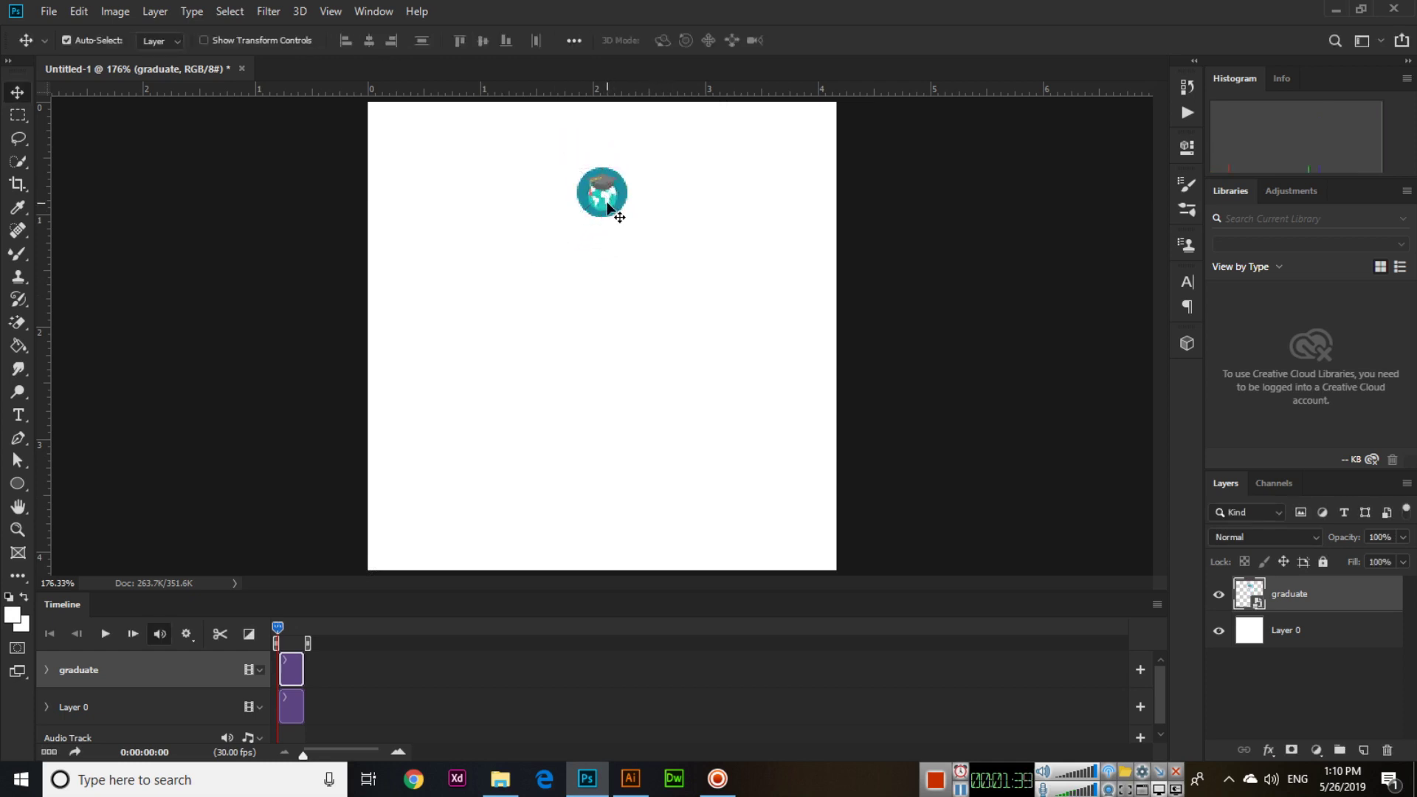
Keyframe the globe's transform and enlarge it about threefold at a later frame.
left_click(47, 670)
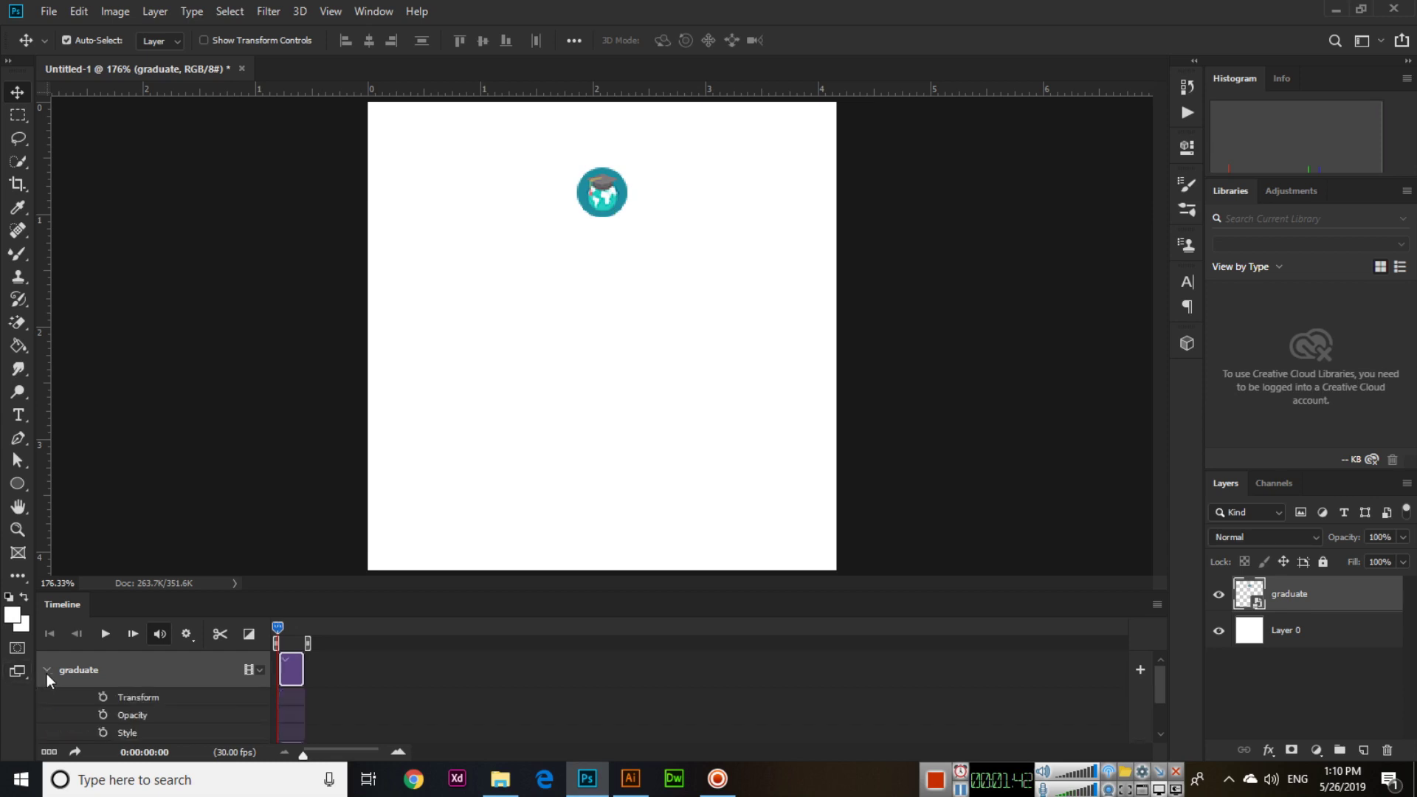
left_click(101, 699)
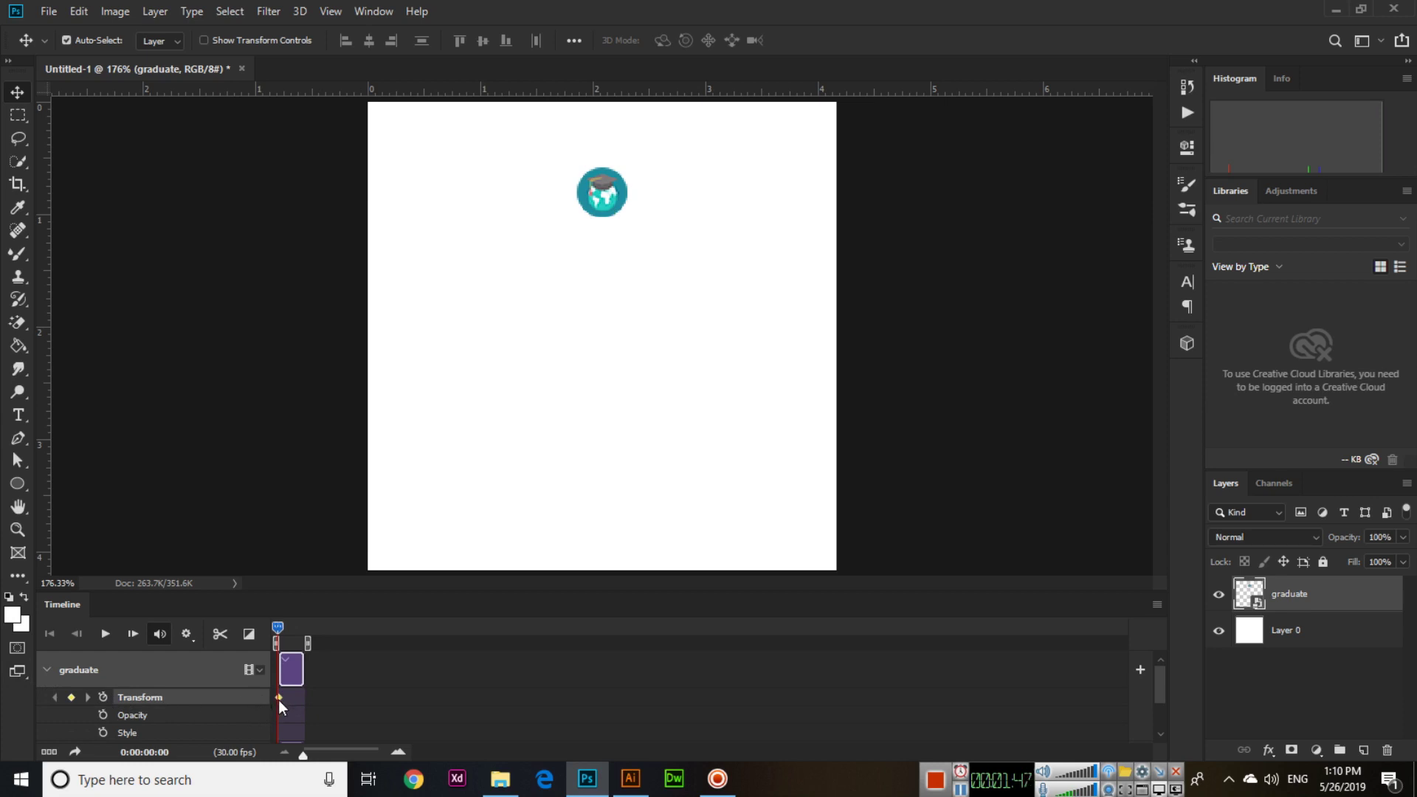
left_click_drag(279, 633, 293, 634)
left_click(71, 698)
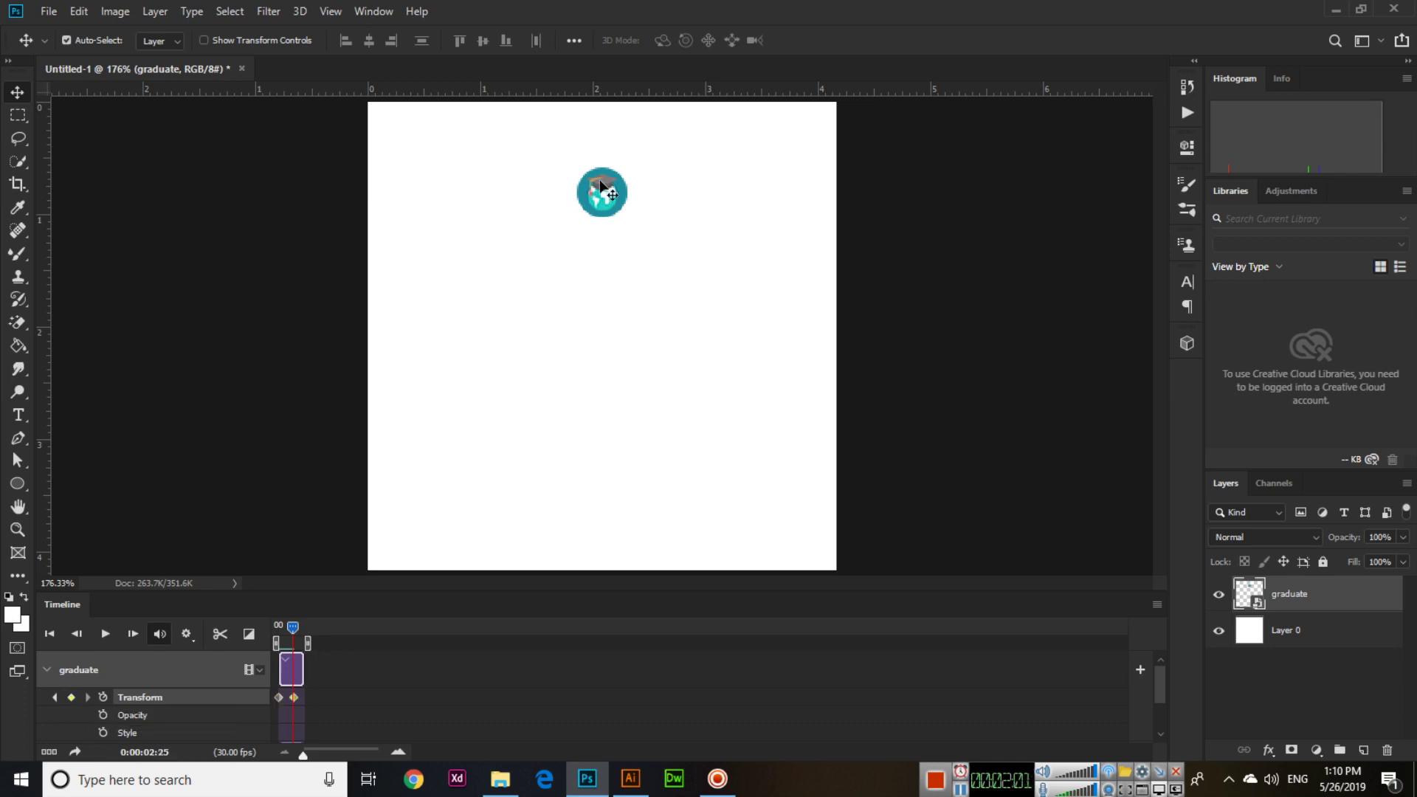
key("ctrl+t")
left_click_drag(626, 219, 690, 285)
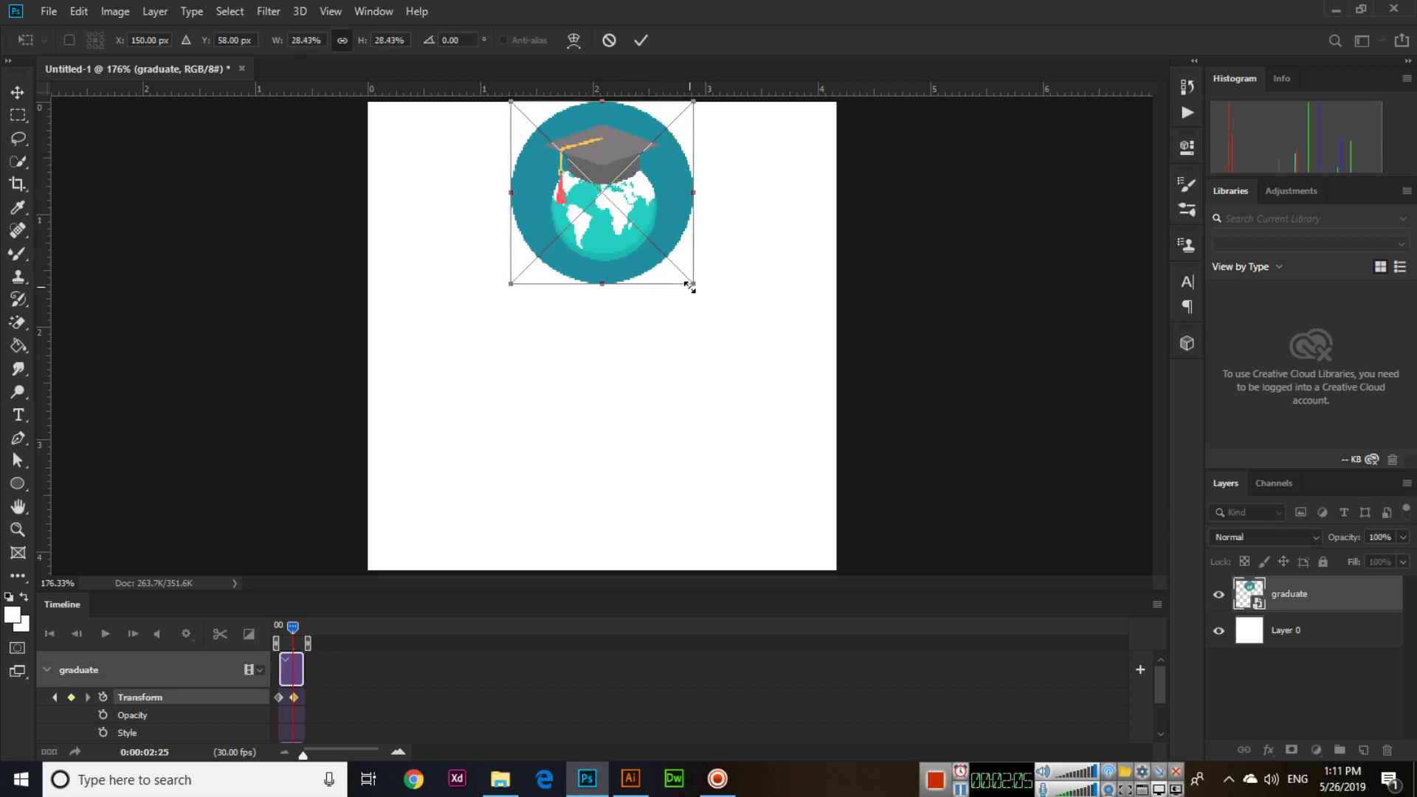
key("Return")
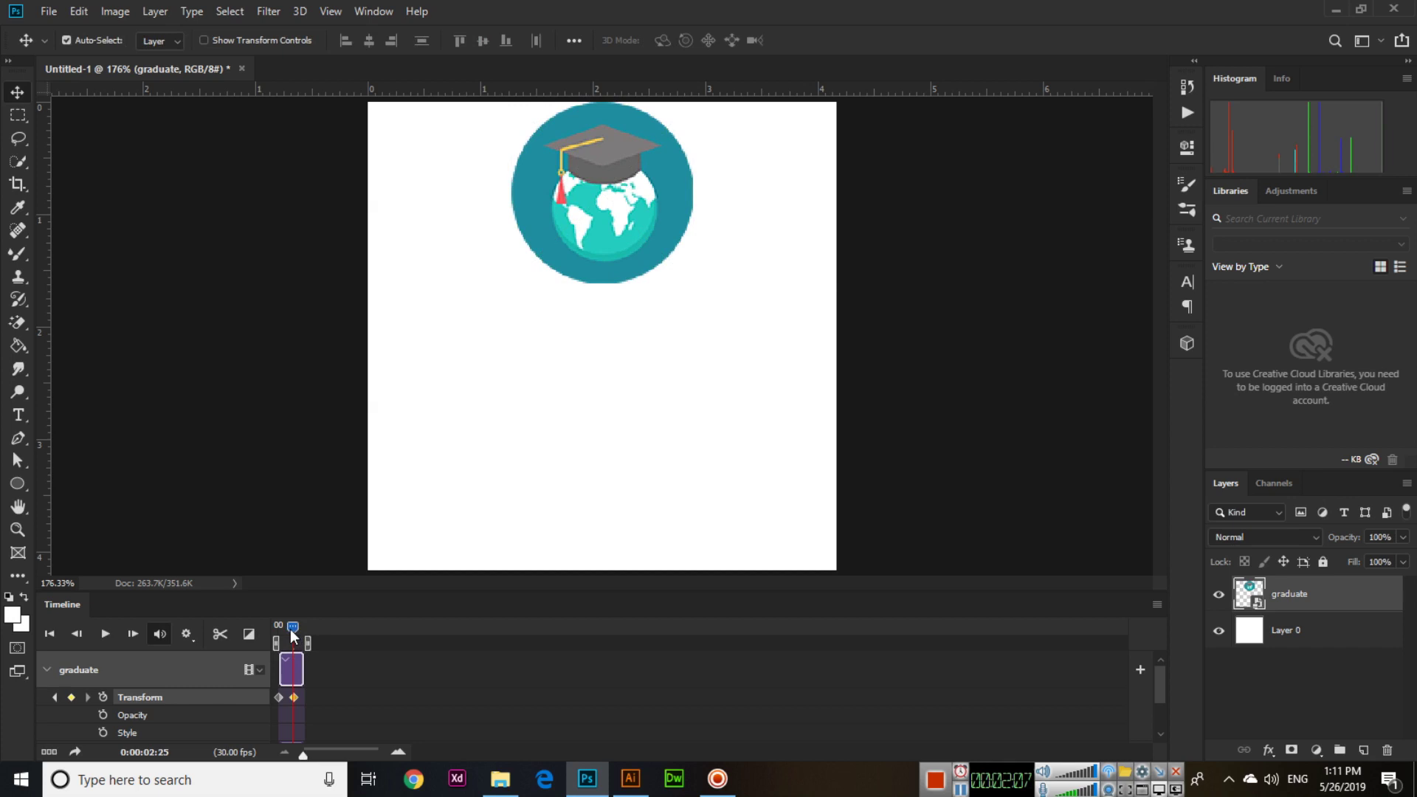
Rewind to the first frame and preview the growing-globe animation.
left_click_drag(294, 631, 277, 632)
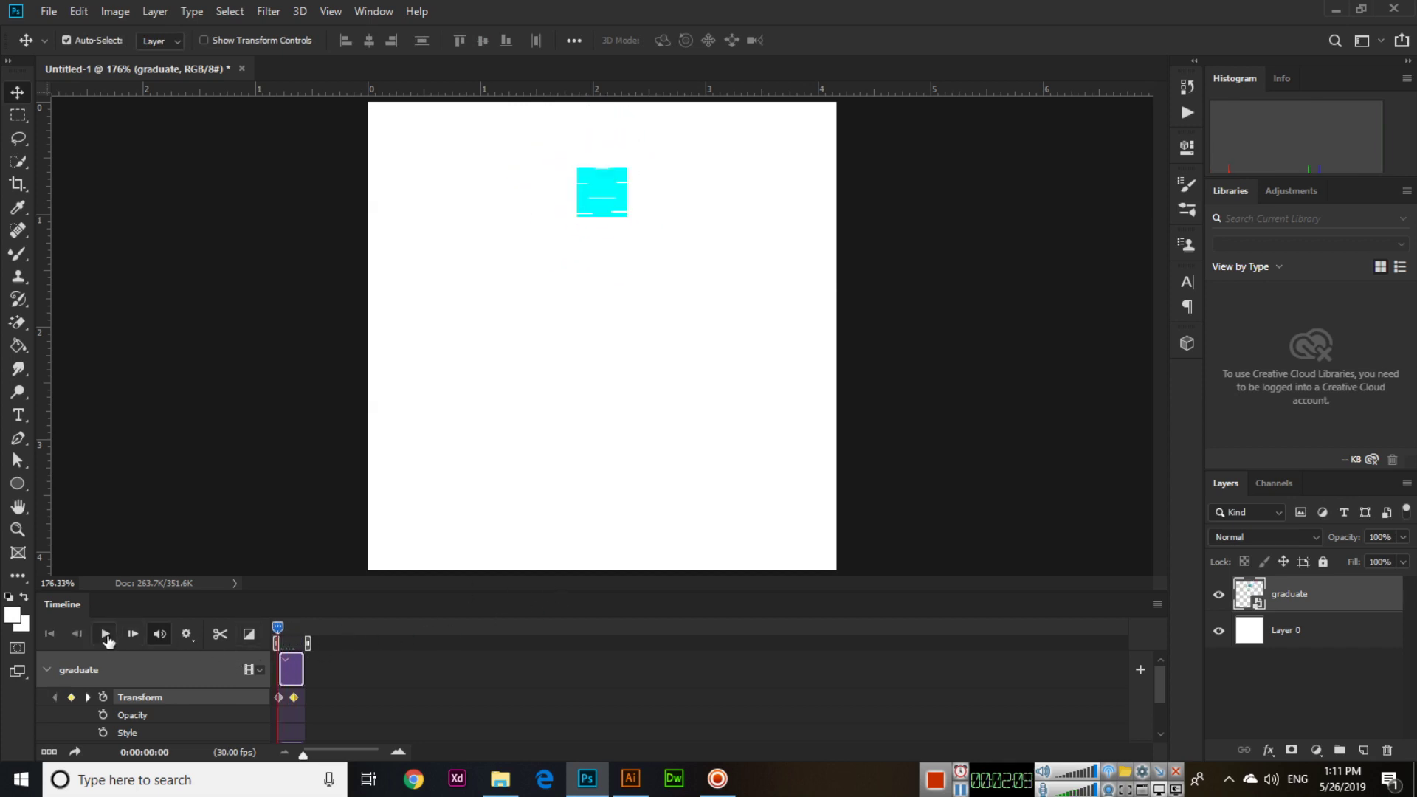
left_click(107, 636)
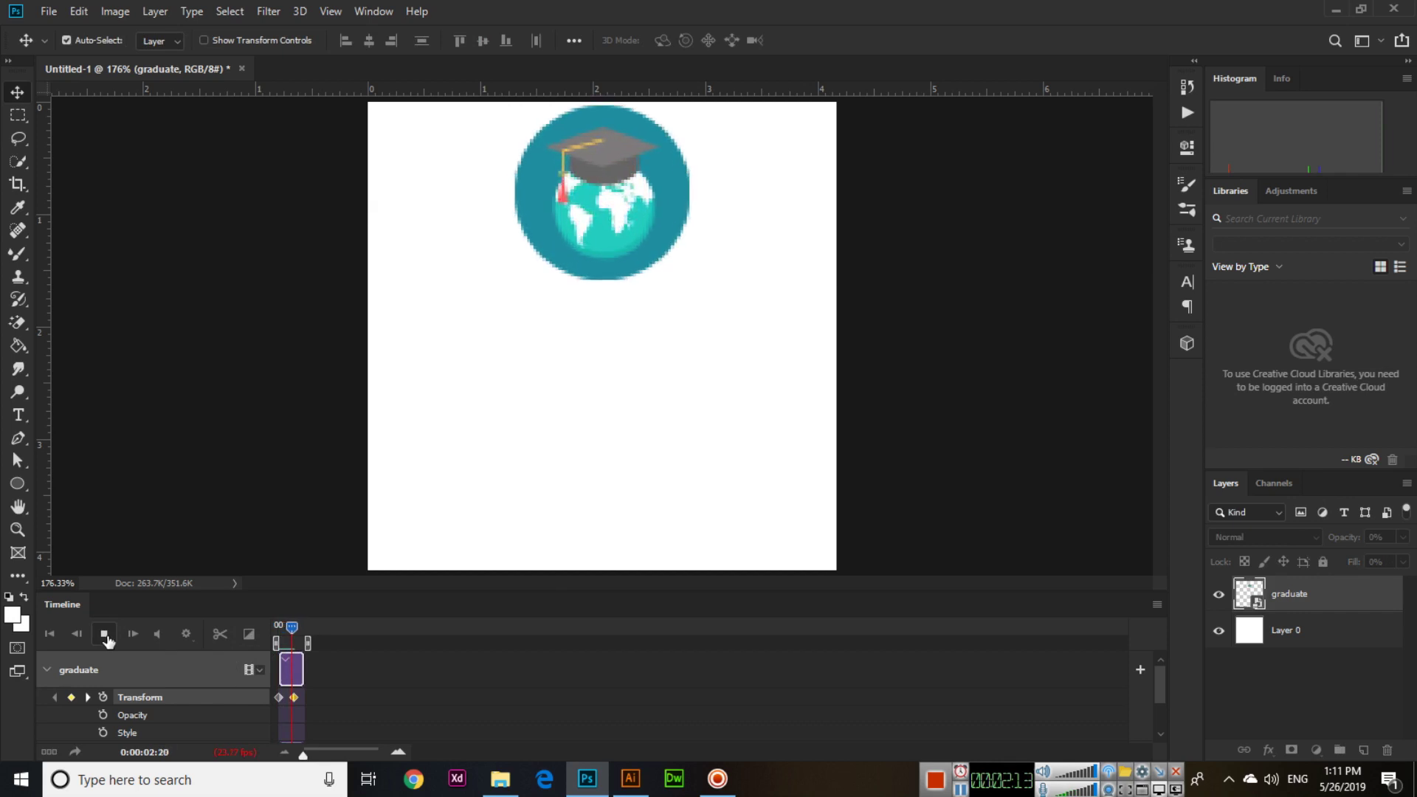
left_click(107, 638)
left_click_drag(293, 628, 278, 632)
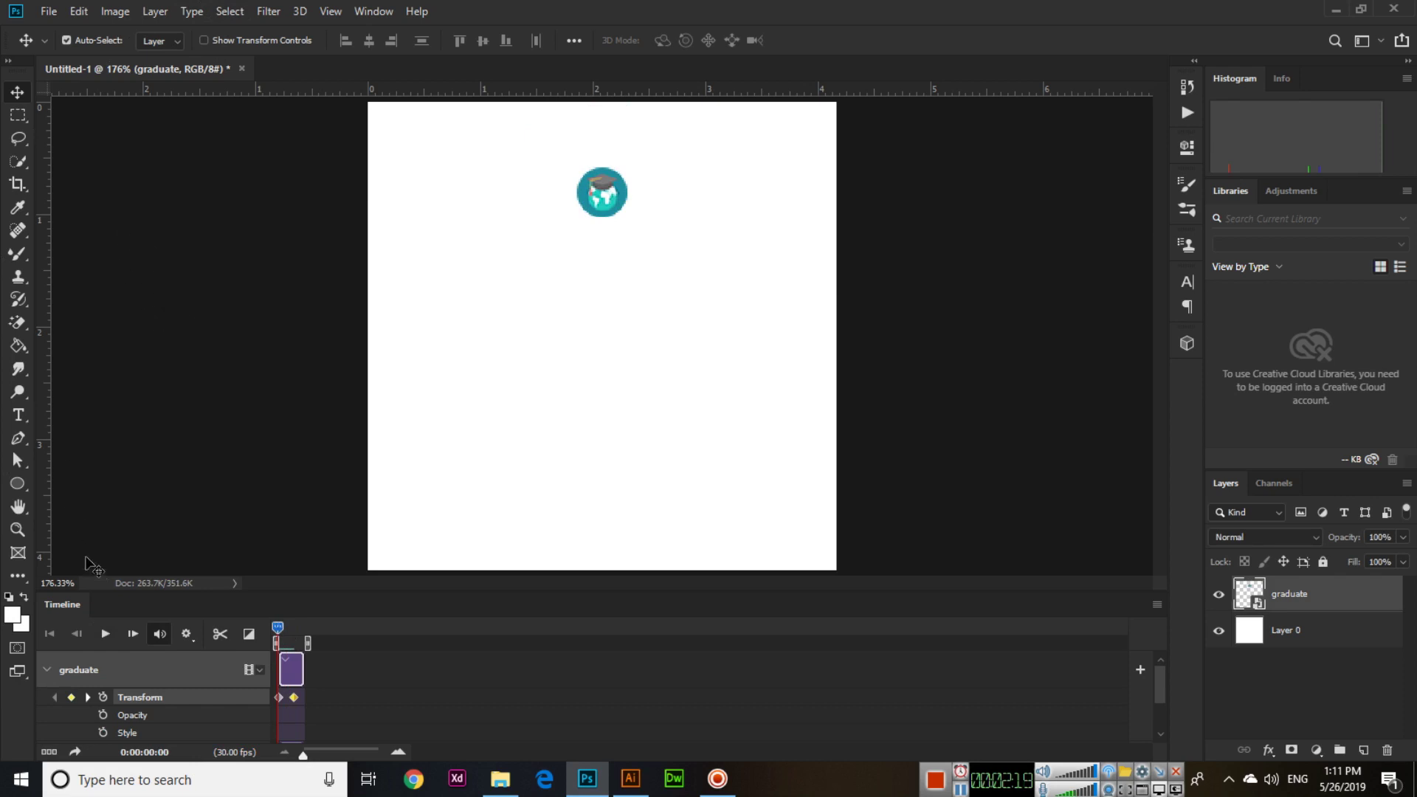
Create a bold 'Learn Photoshop' text layer below the globe.
left_click(18, 415)
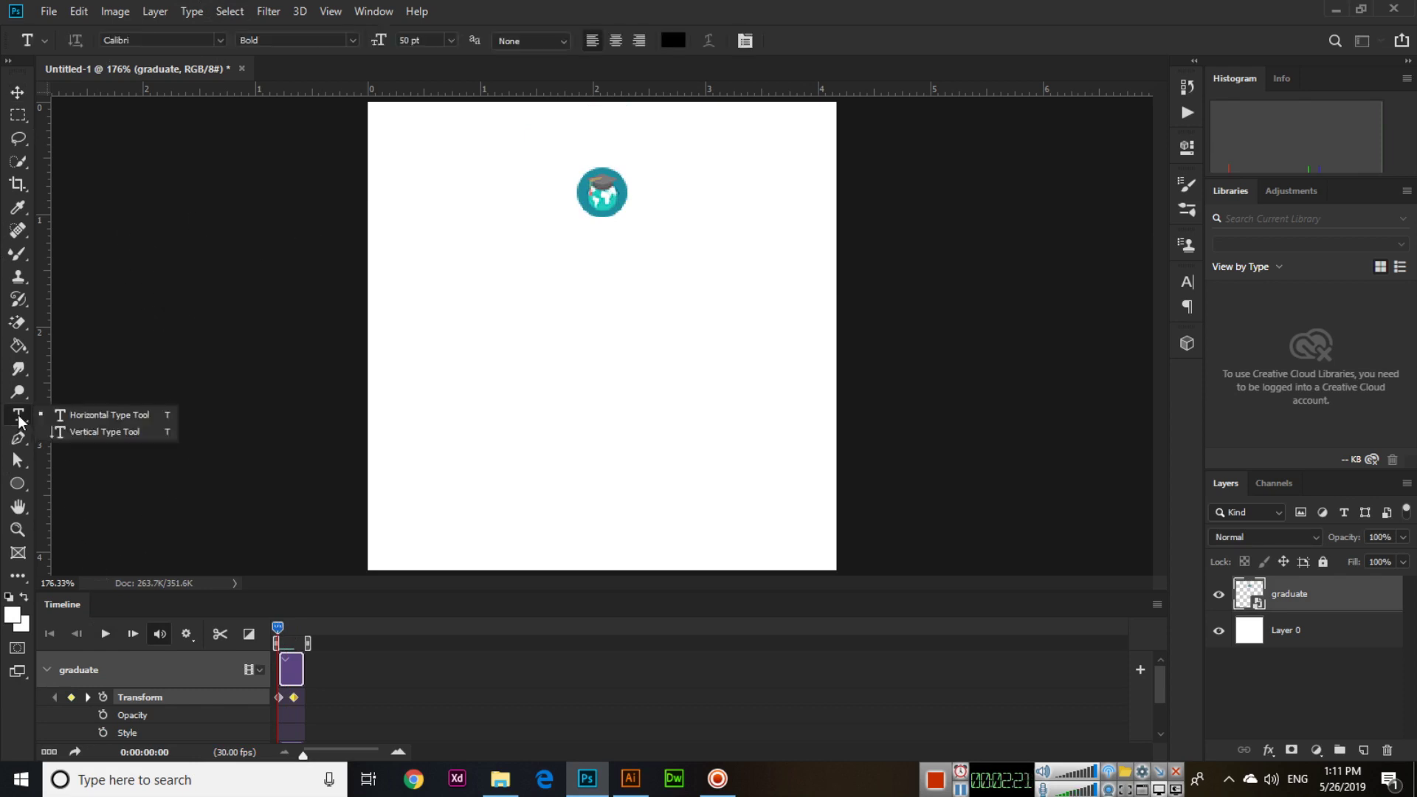
left_click(89, 418)
left_click(449, 354)
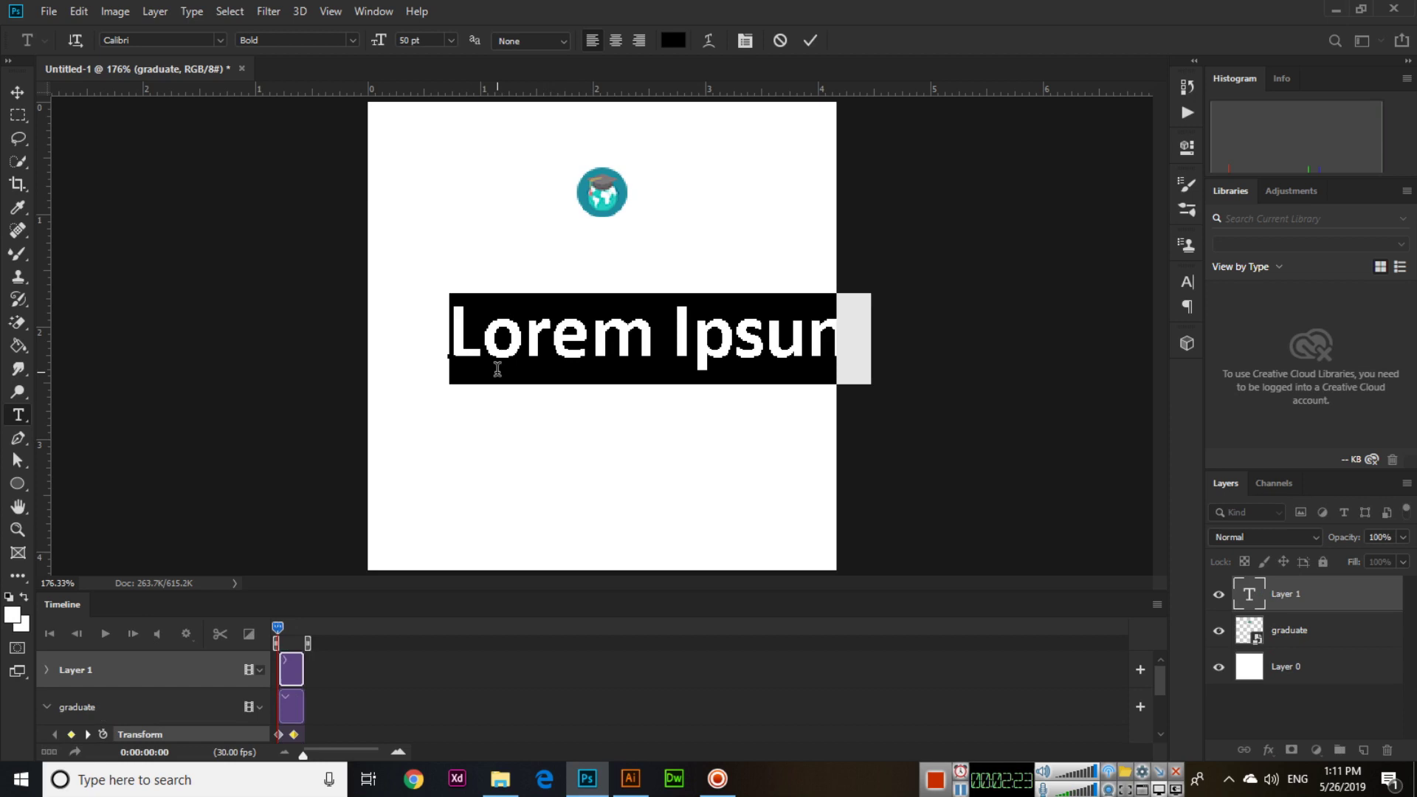
type("umair")
key("BackSpace")
key("BackSpace")
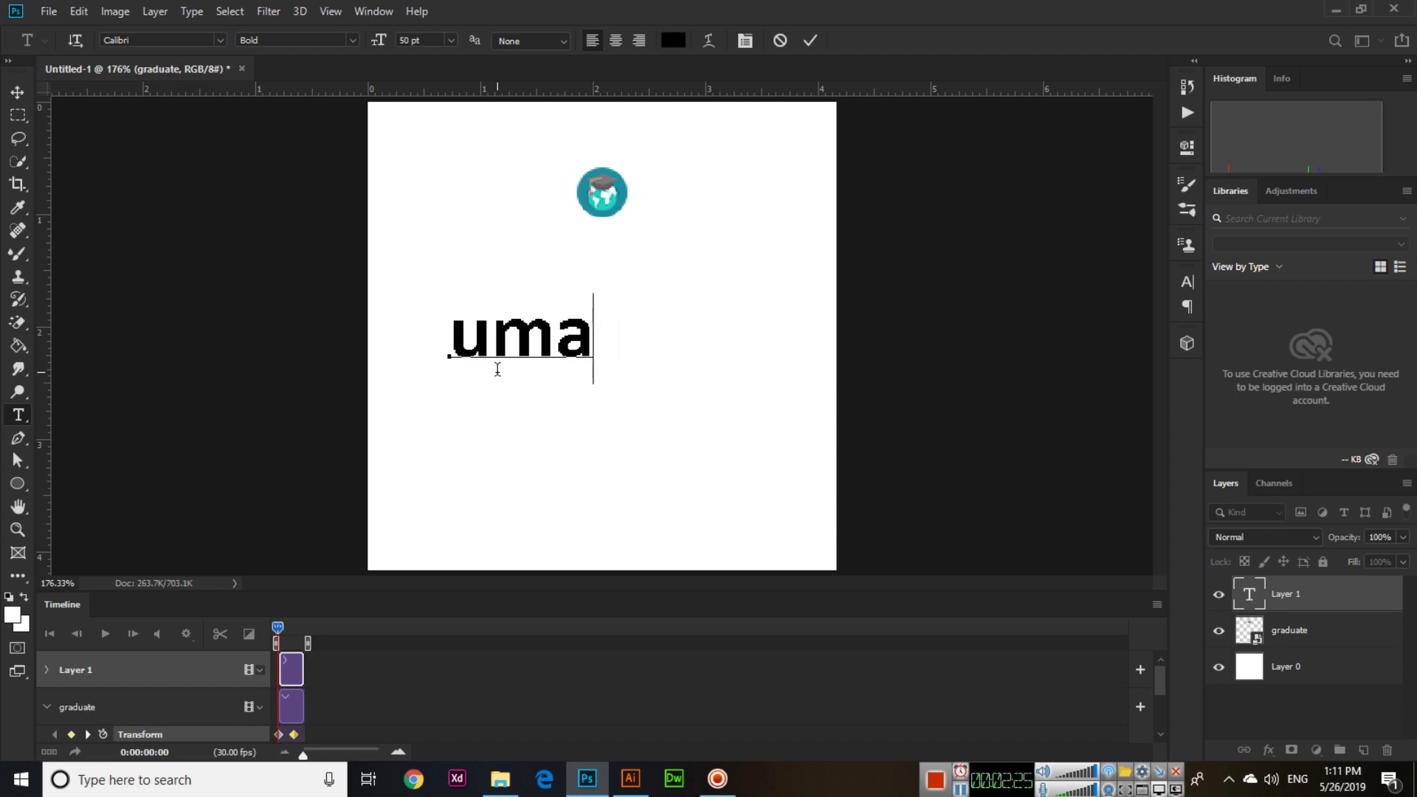
key("BackSpace")
key("BackSpace")
key("BackSpace")
type("Lea")
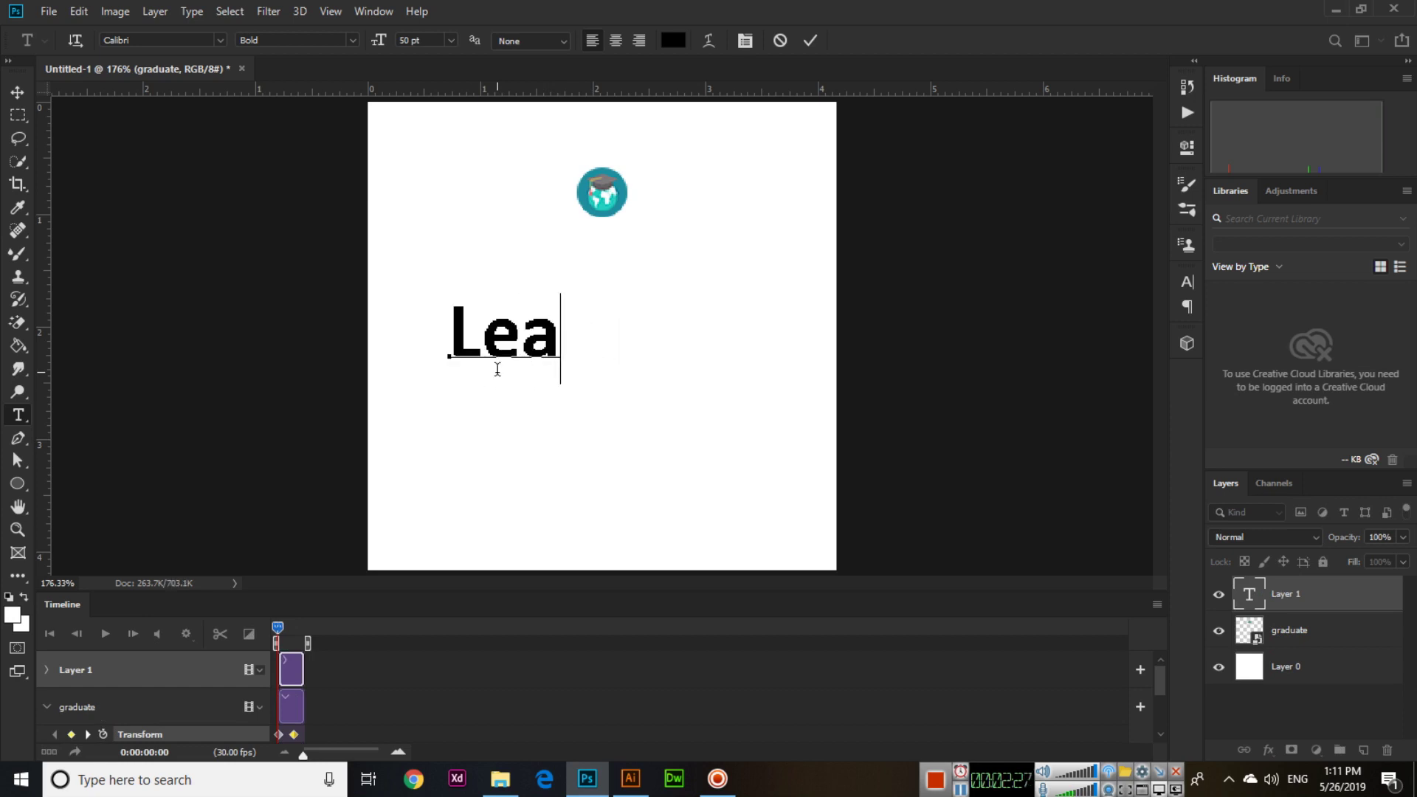
type("rn Photoshop")
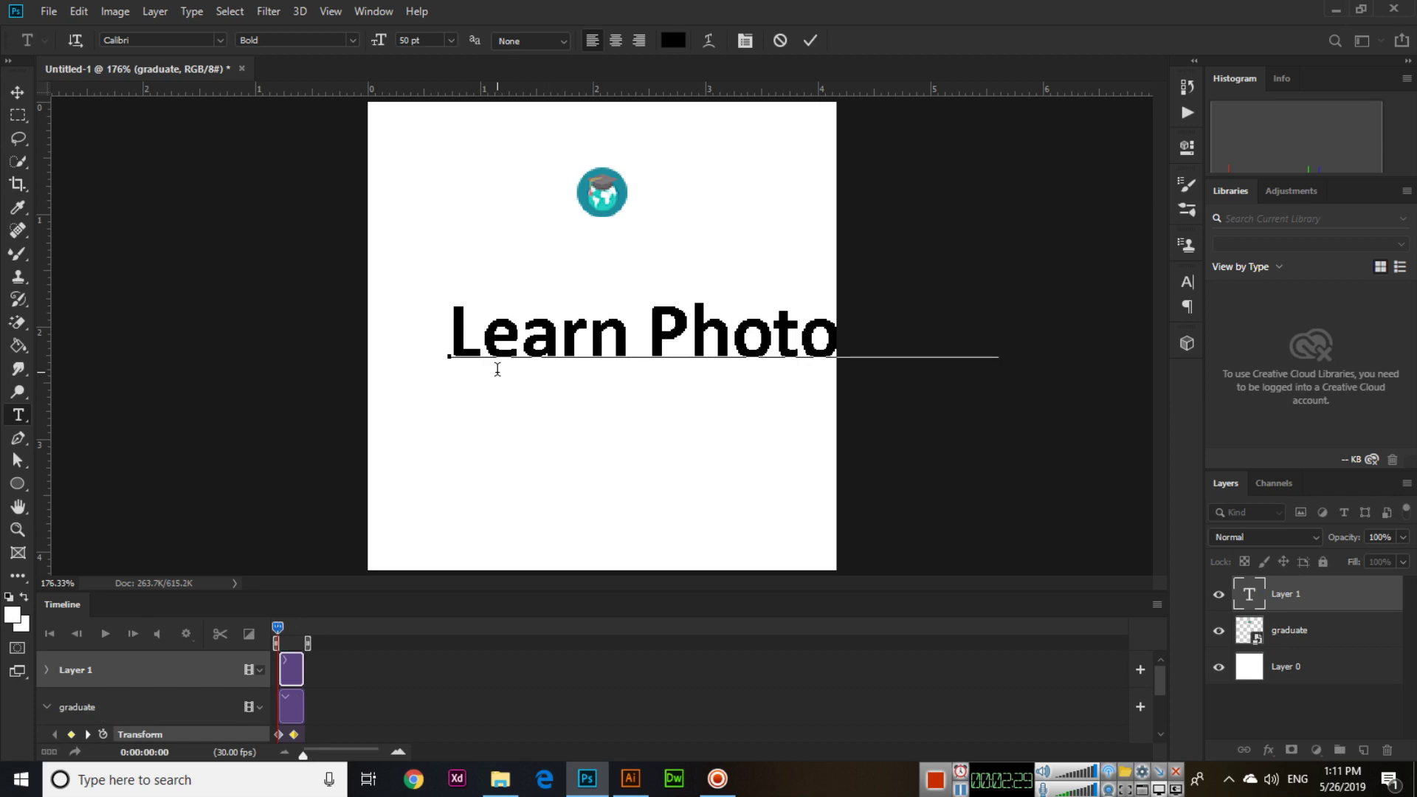
left_click(18, 91)
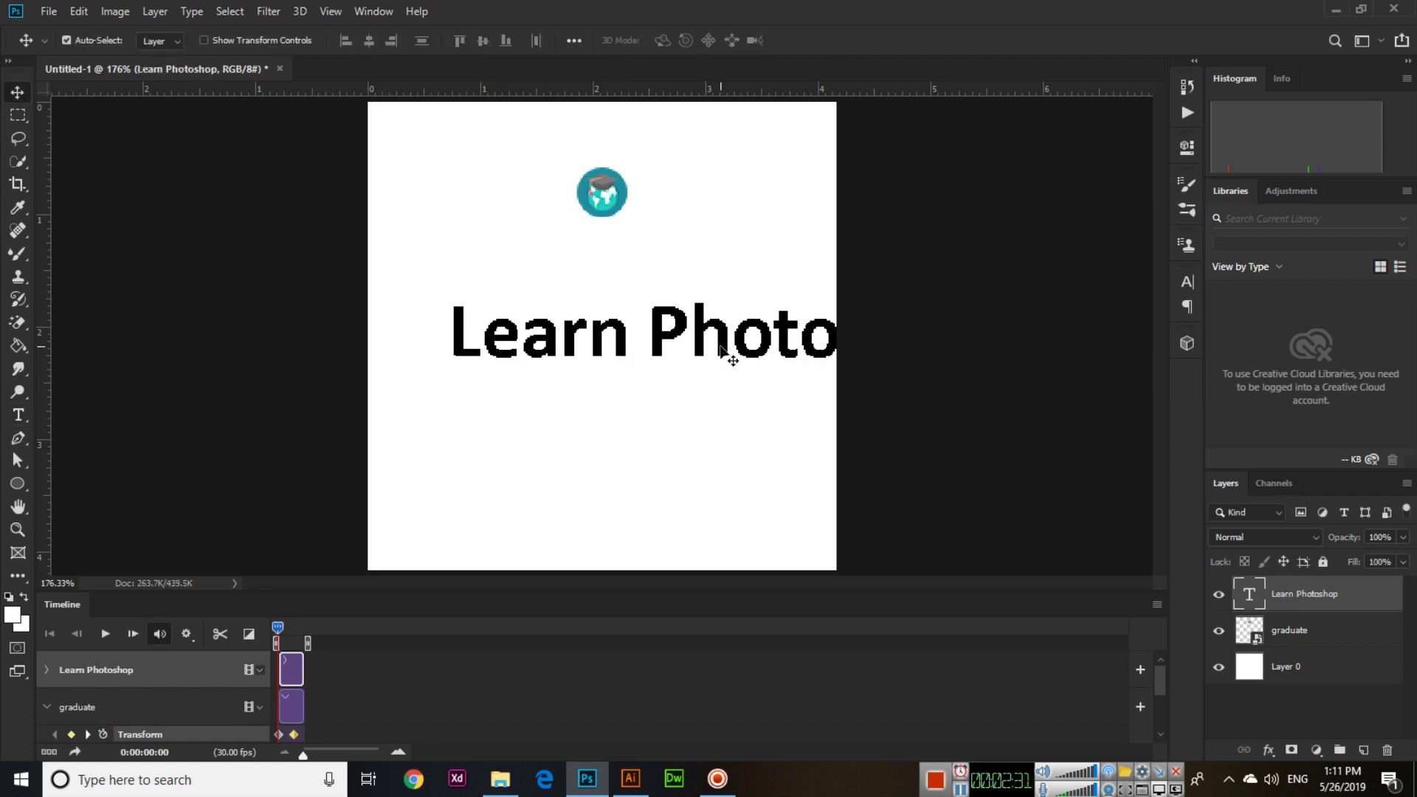
Scale the title to about half size and centre it below the globe.
left_click_drag(772, 363, 678, 362)
key("ctrl+t")
left_click_drag(902, 299, 776, 409)
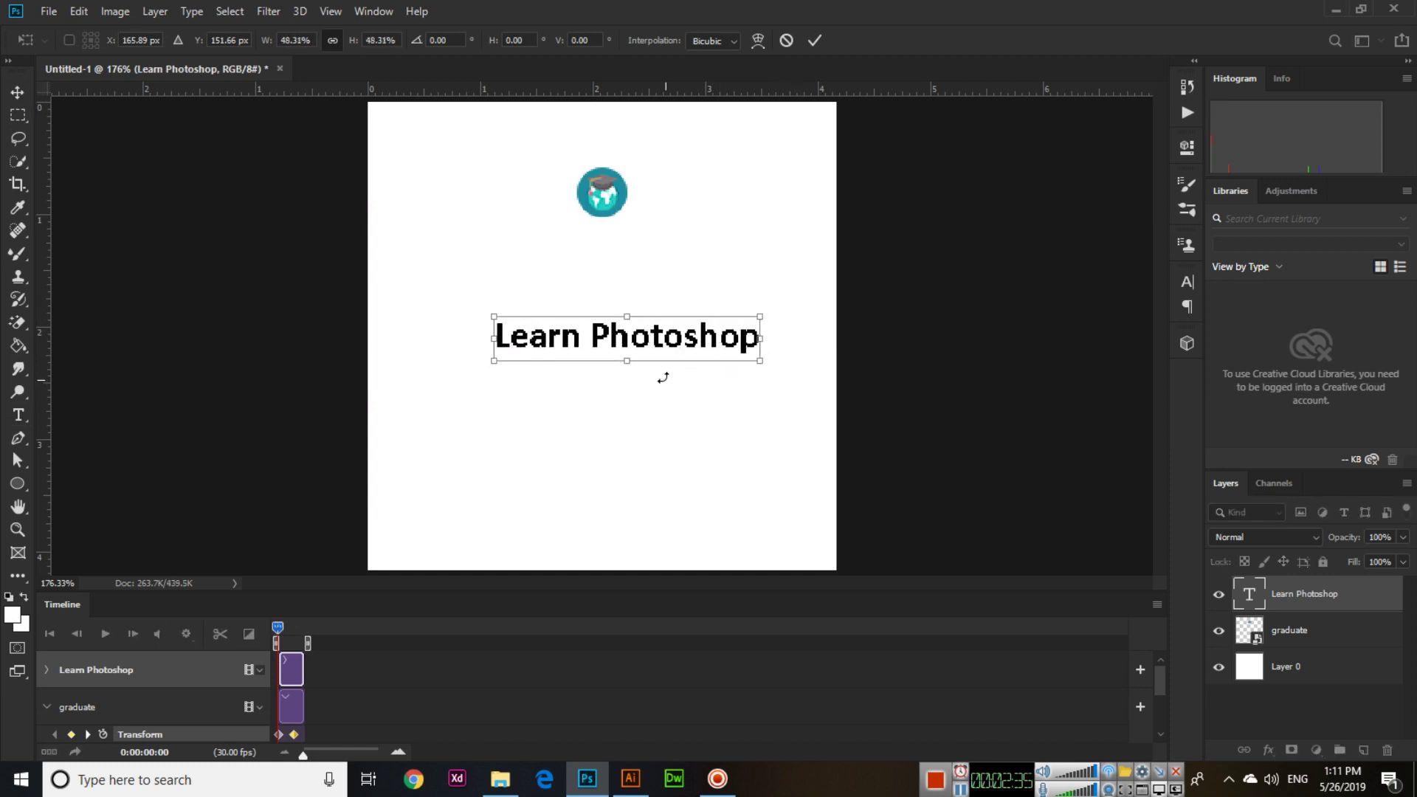
key("Return")
left_click_drag(623, 347, 600, 345)
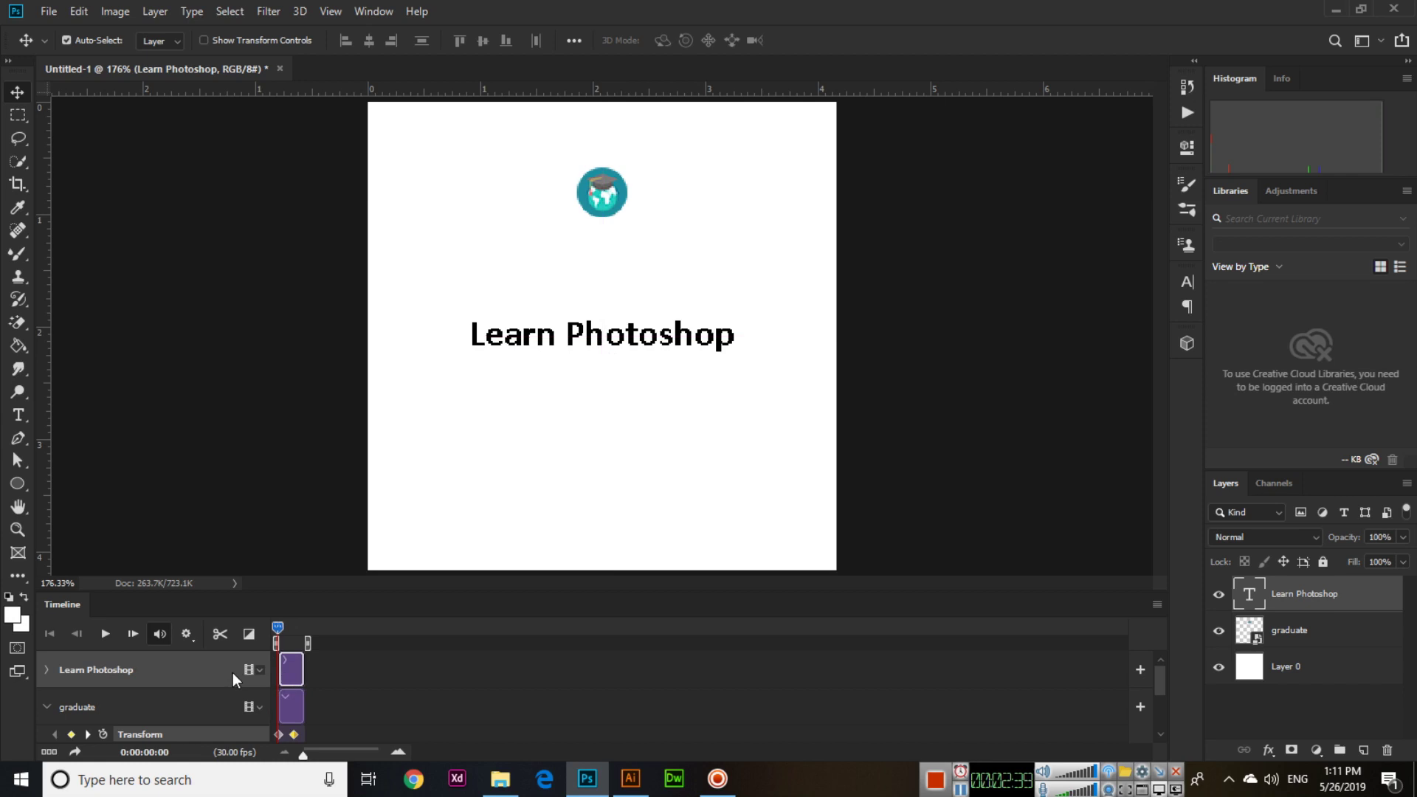
Keyframe the title's starting size, then enlarge it to about 169% at the end frame.
left_click(48, 670)
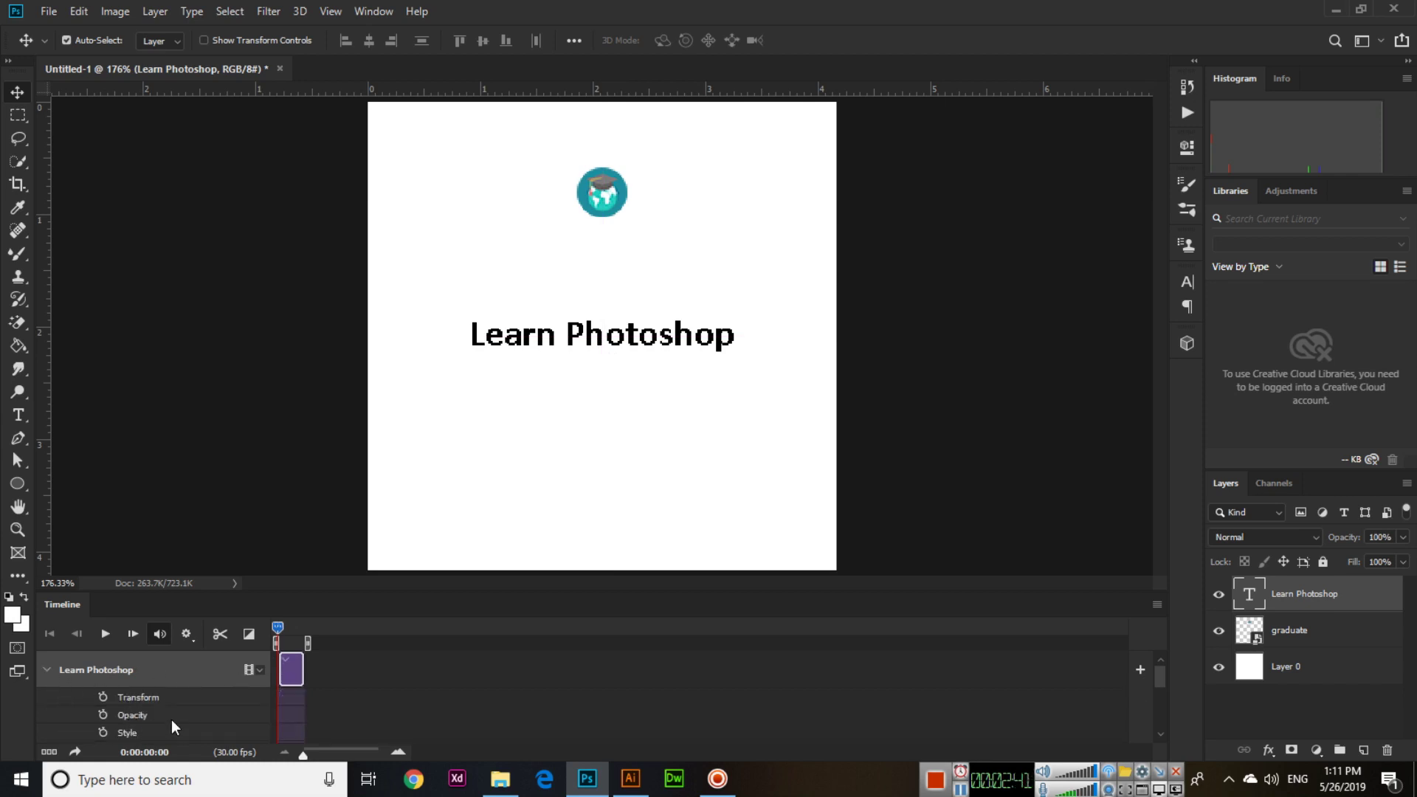
left_click(103, 697)
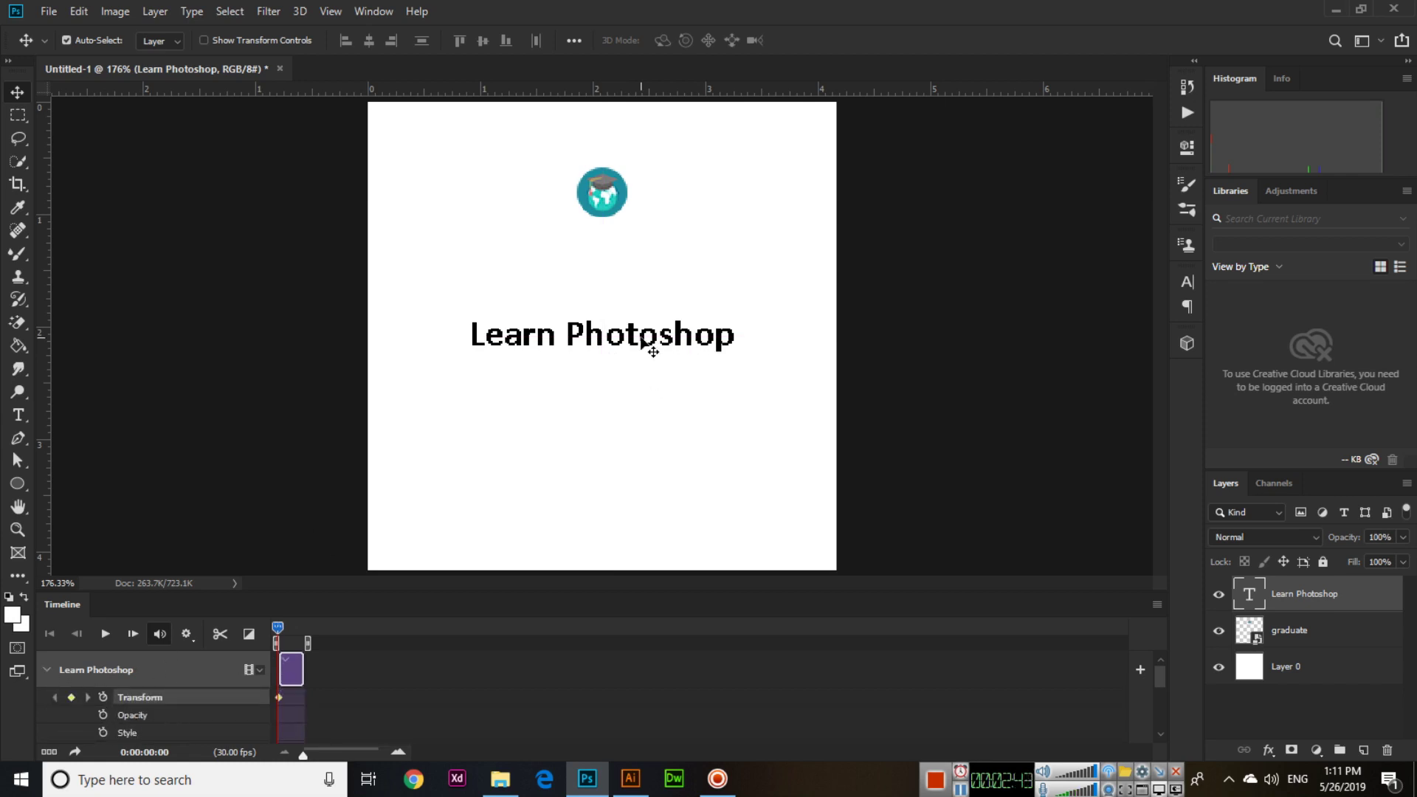
key("ctrl+t")
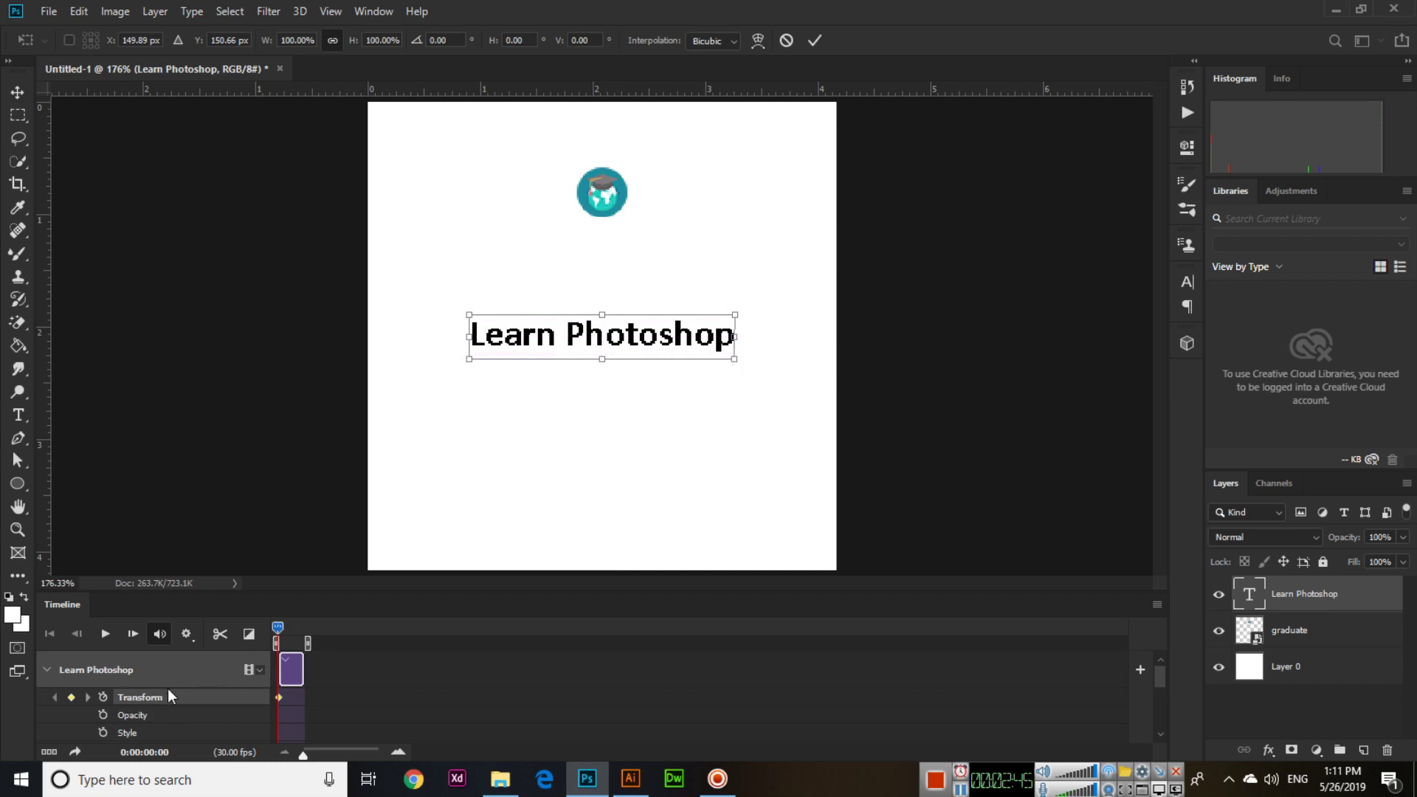
key("Return")
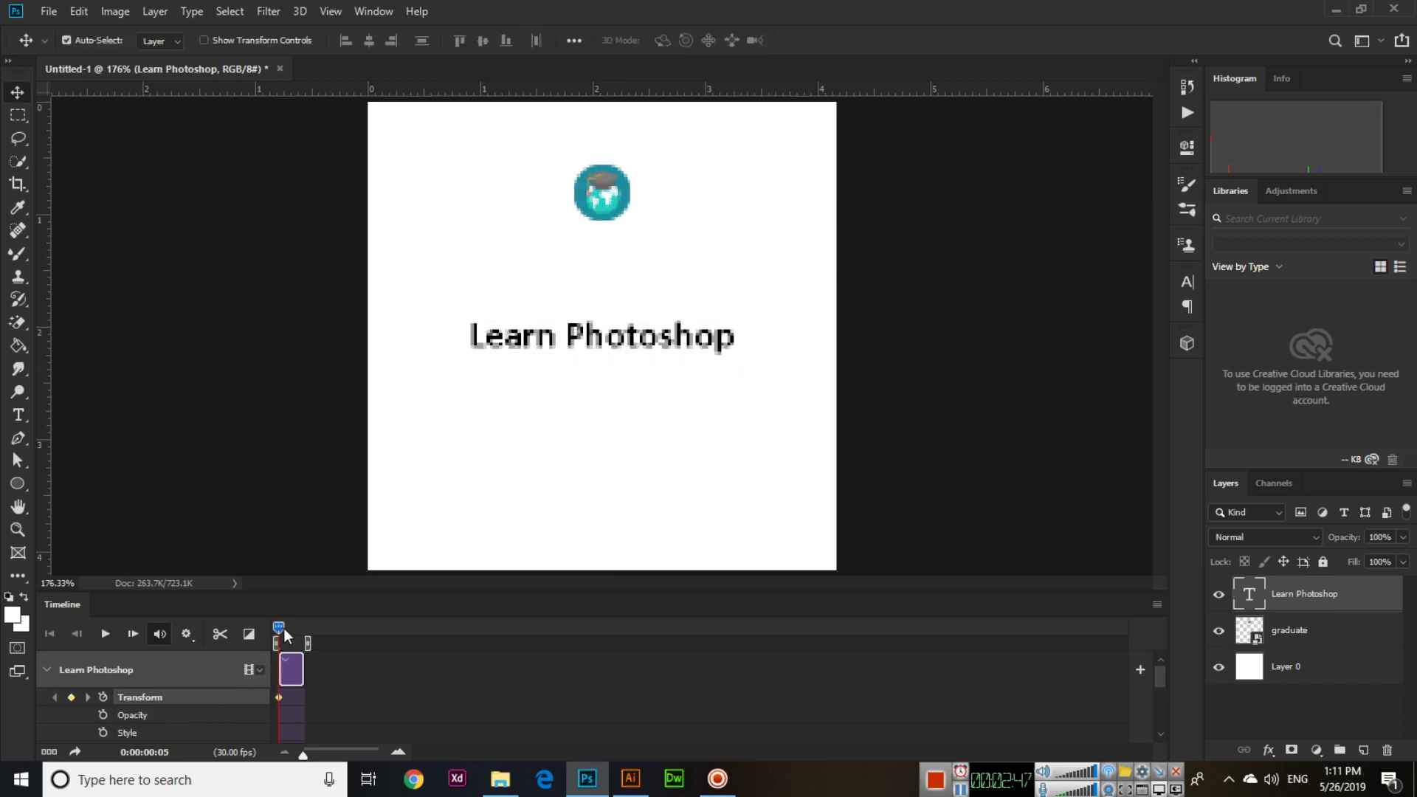
left_click_drag(278, 633, 293, 632)
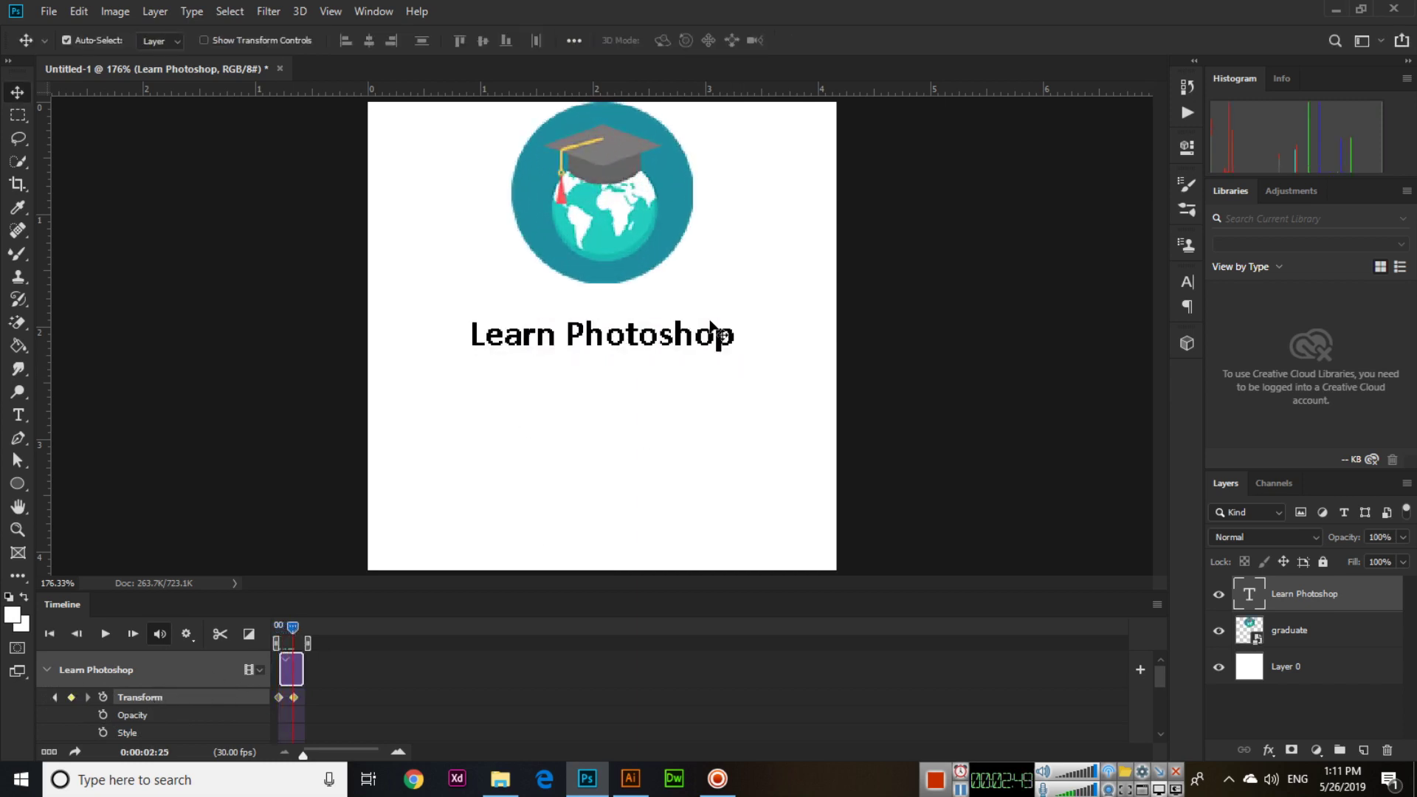
key("ctrl+t")
left_click_drag(737, 357, 826, 405)
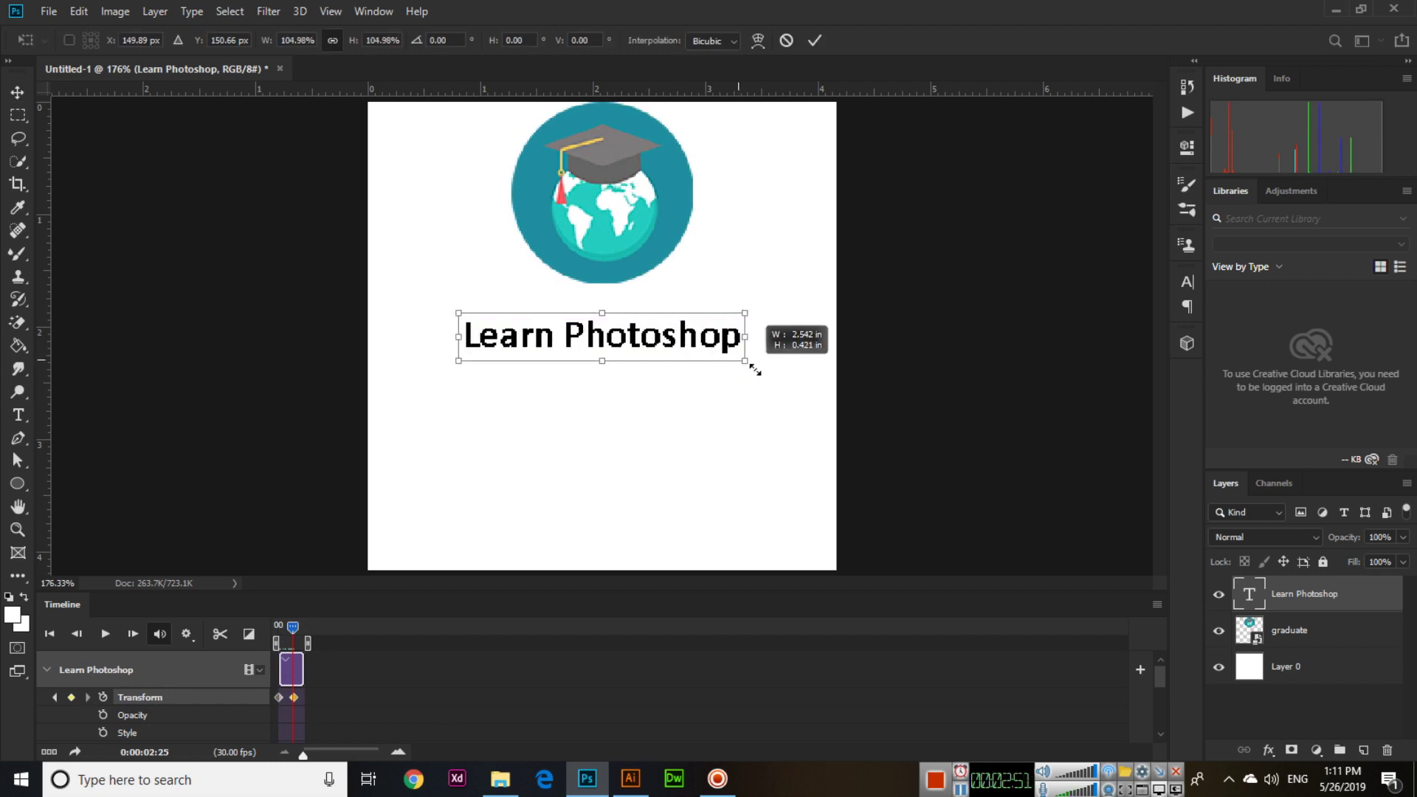
key("Return")
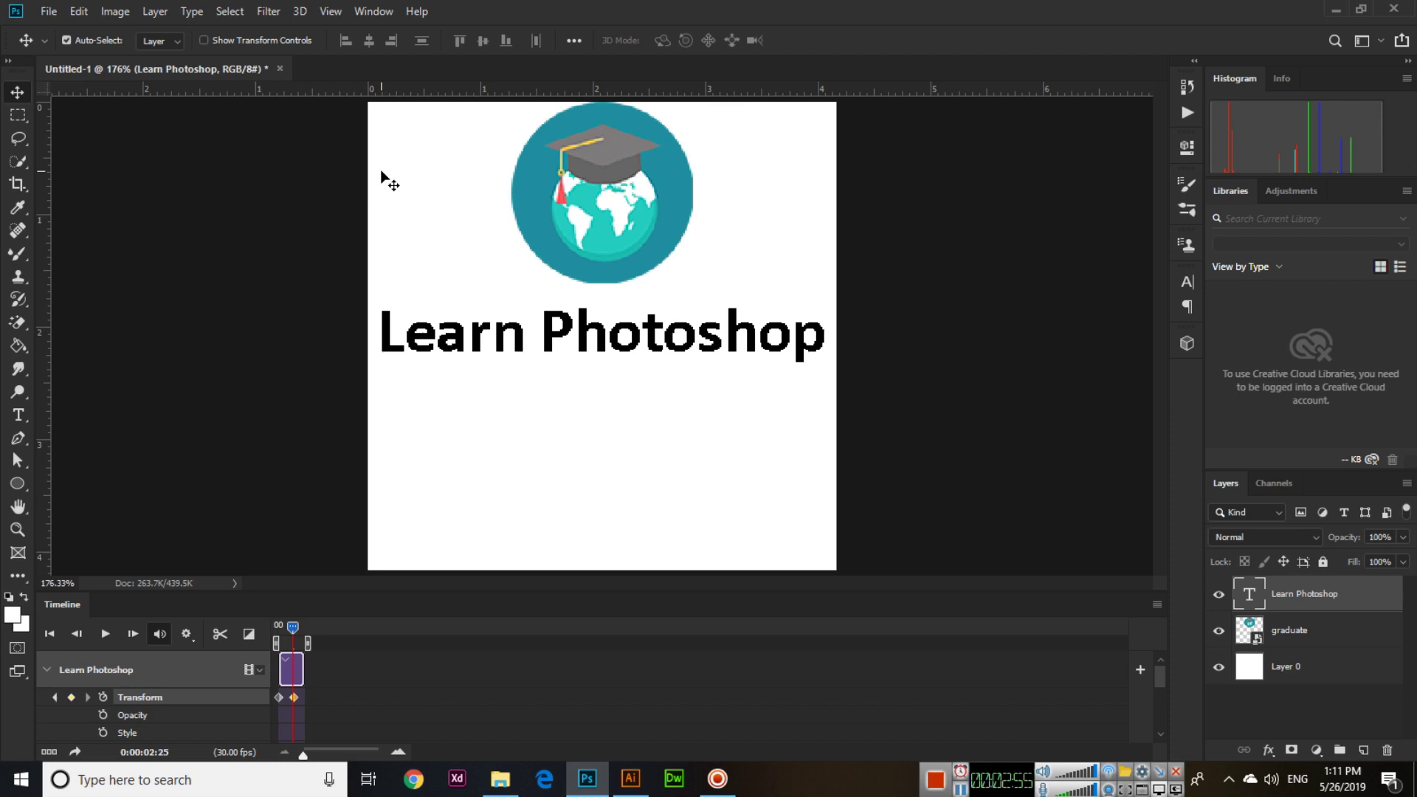
View at actual size and preview the growing title animation.
key("ctrl+1")
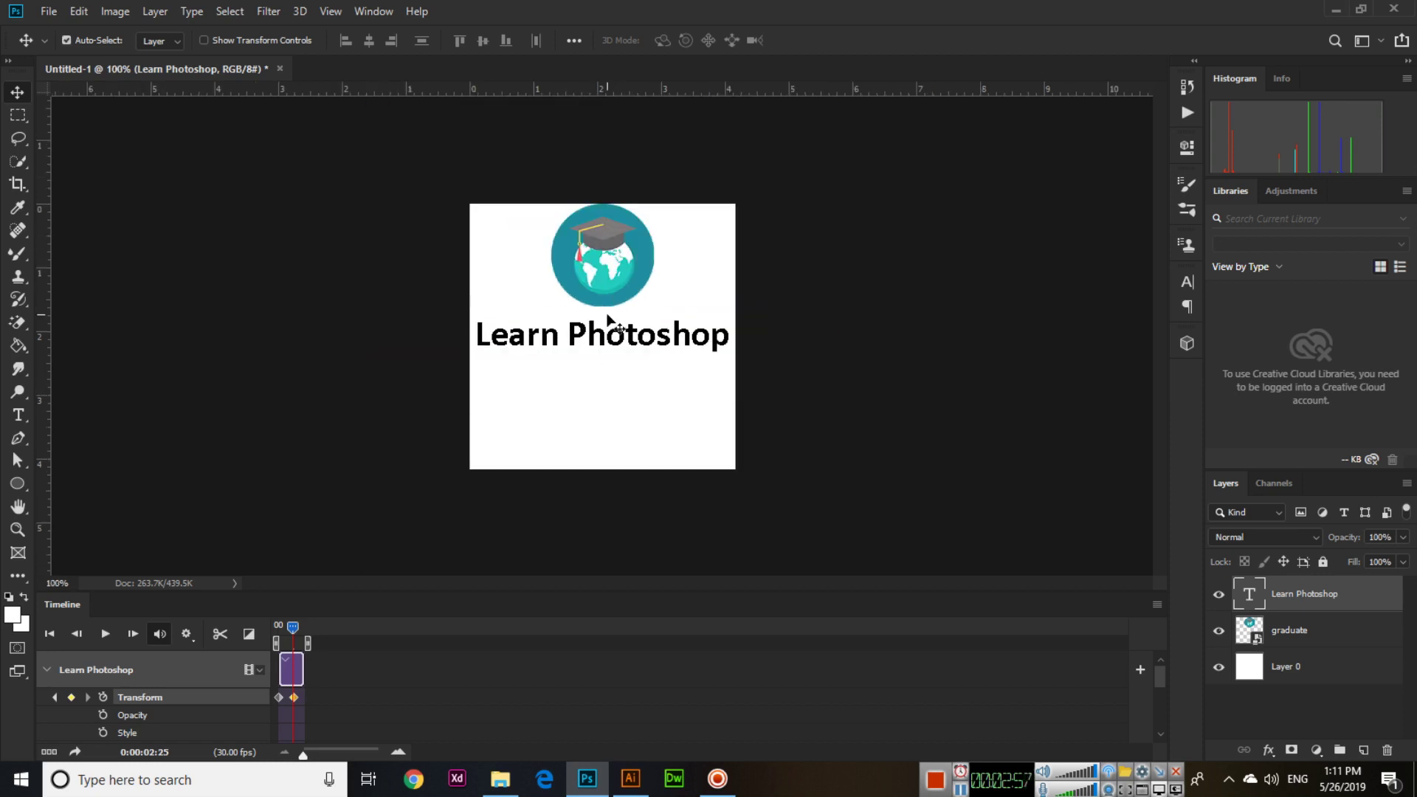
key("space")
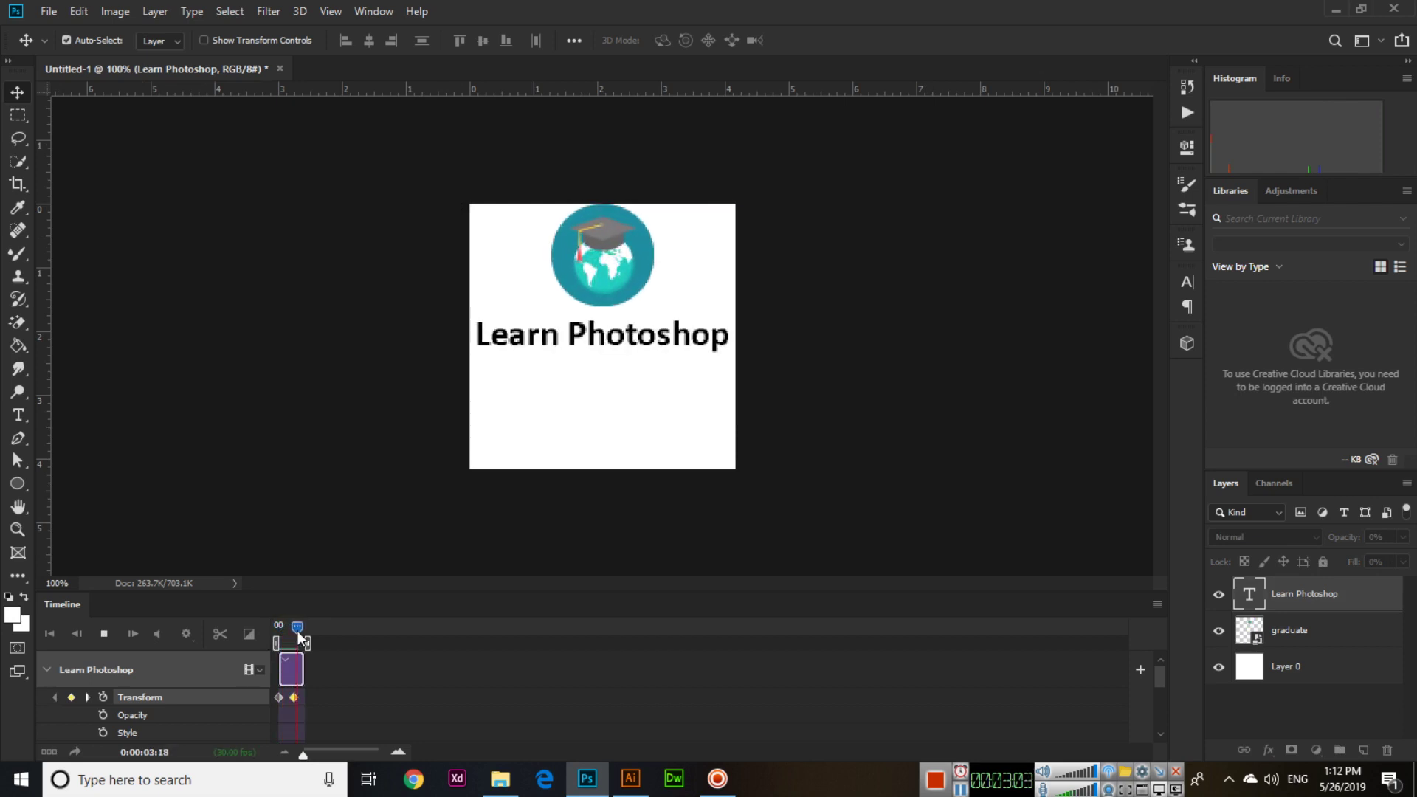
key("space")
left_click_drag(277, 628, 279, 627)
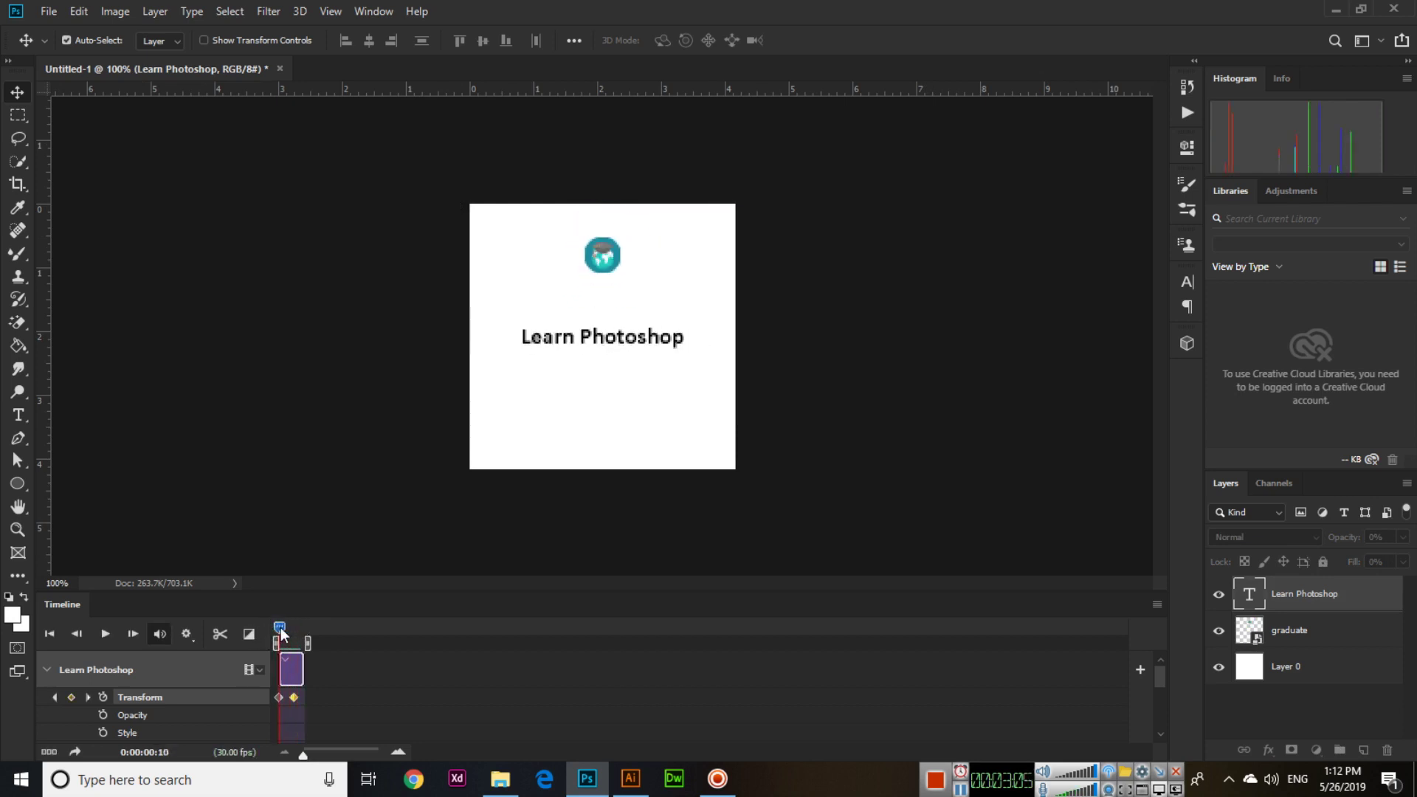
Add the two-line 'with Umair Butt' credit text and move it toward the lower left.
left_click(19, 415)
left_click(573, 412)
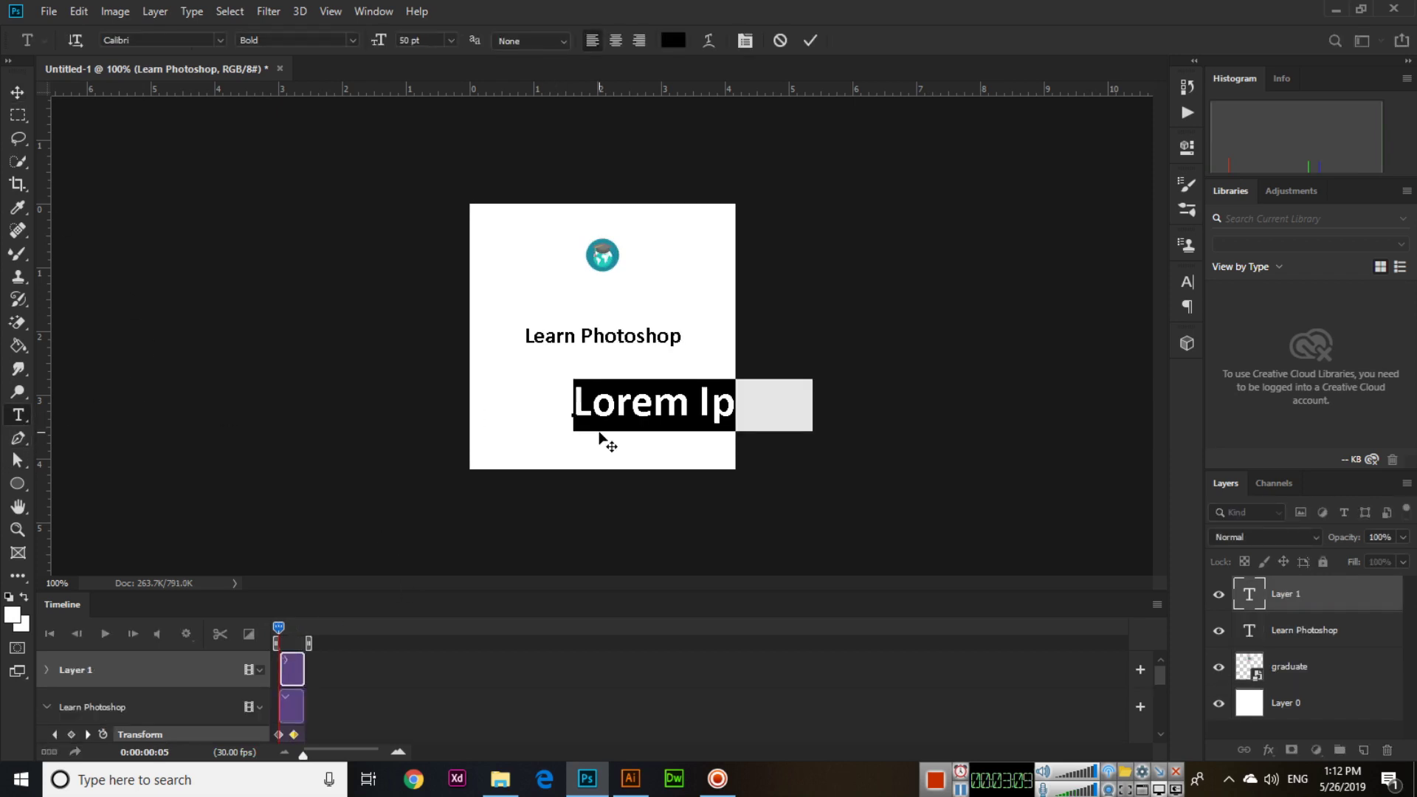
type("with")
key("Return")
type("Umair Bu")
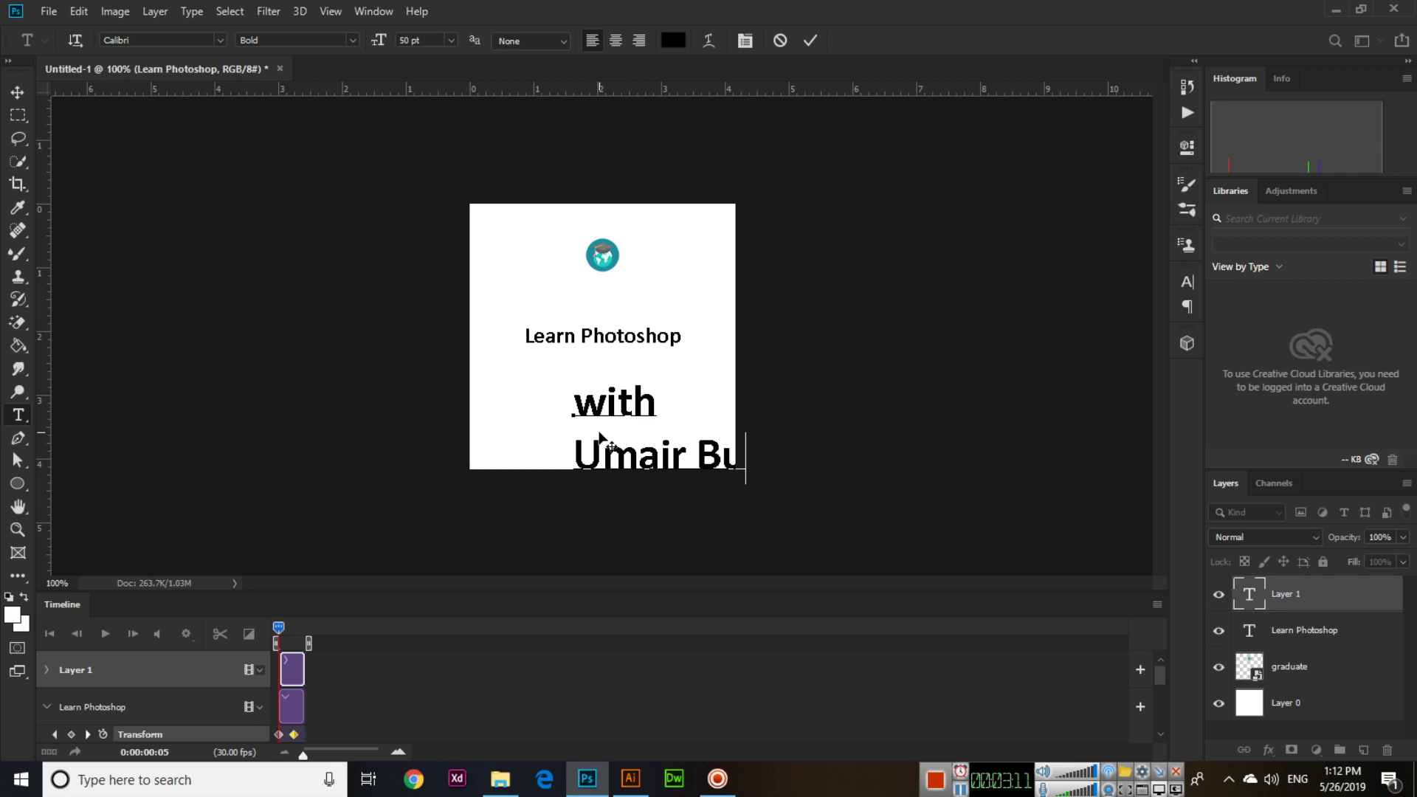
type("tt")
left_click(18, 94)
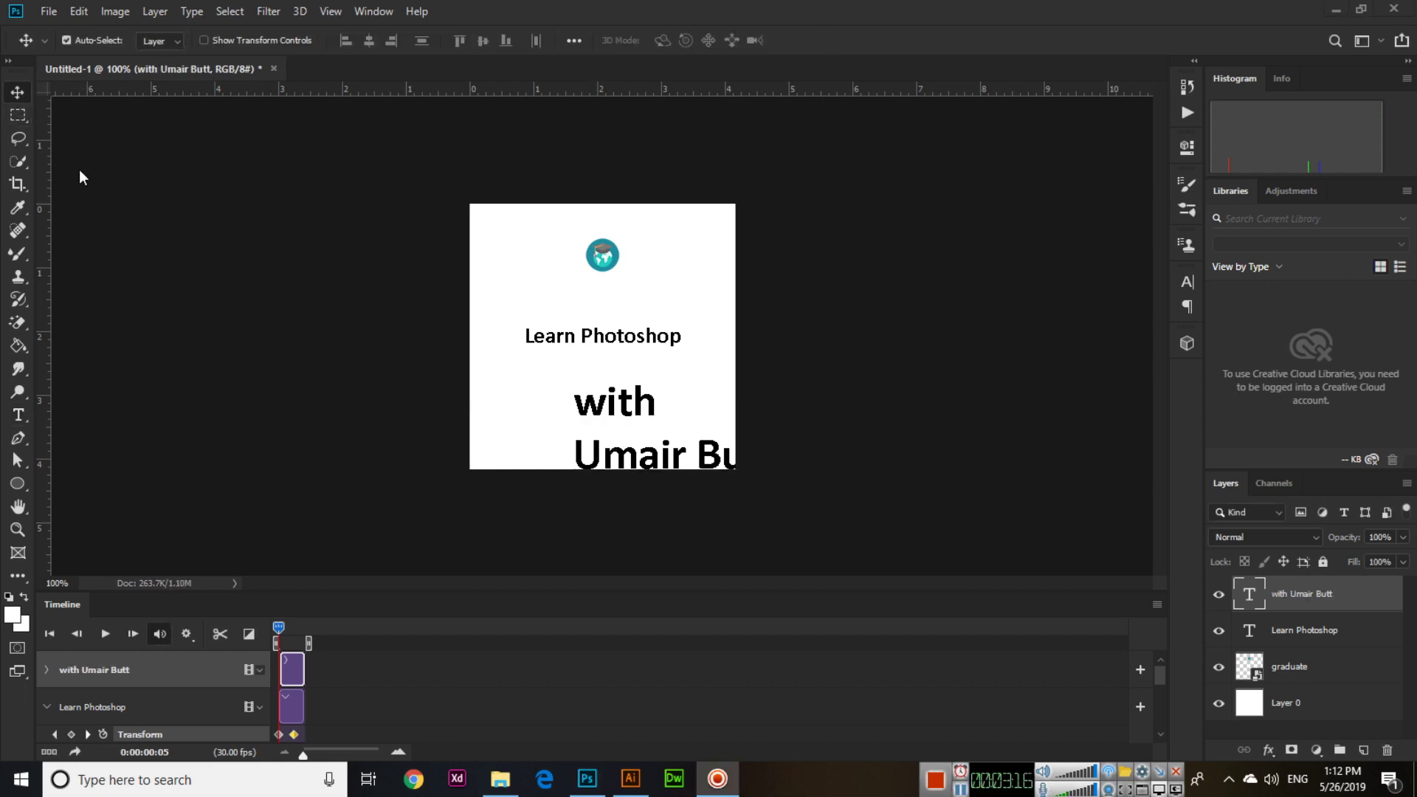
left_click_drag(646, 408, 554, 397)
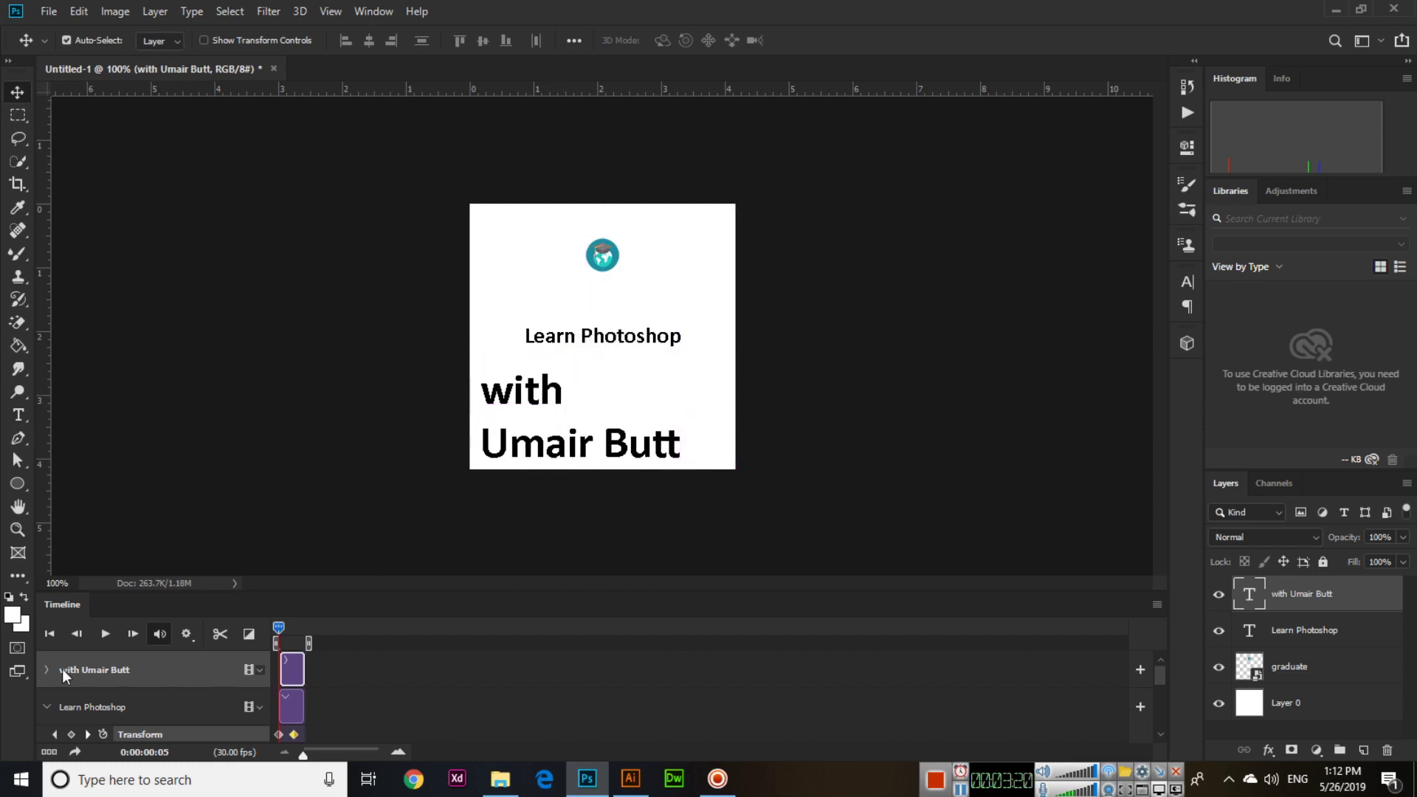
left_click(46, 671)
Keyframe the credit's opacity and set it to 0% near the start.
left_click(104, 715)
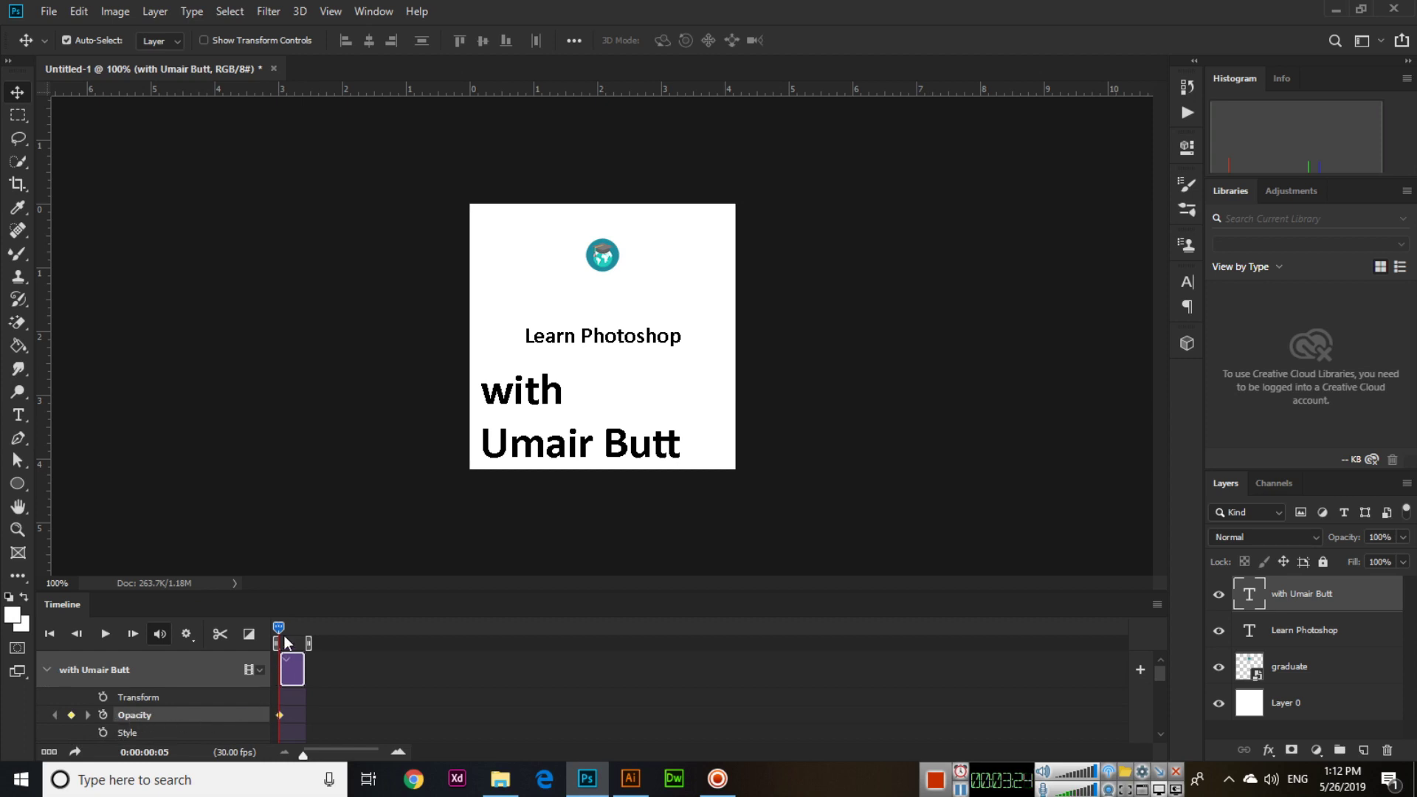
left_click_drag(281, 633, 293, 634)
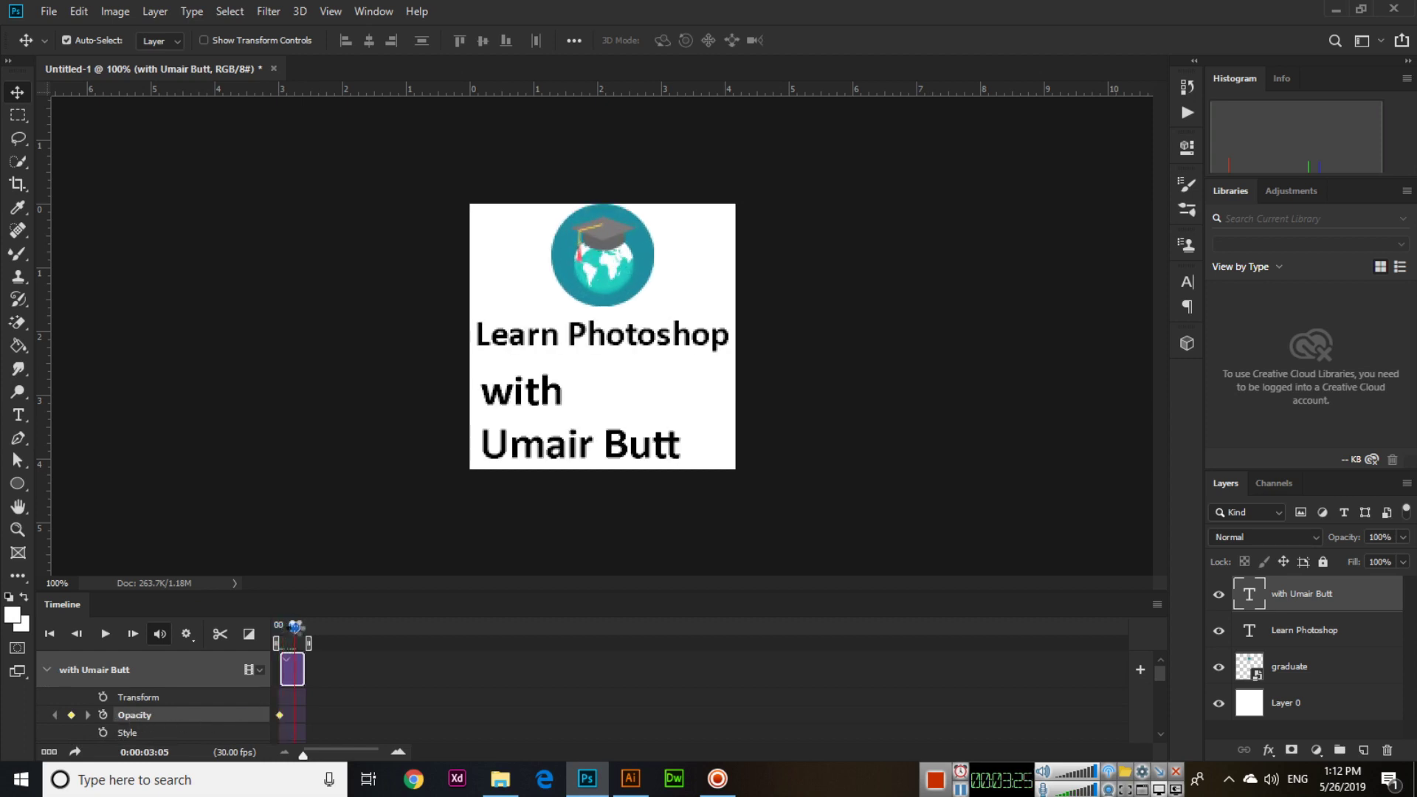
left_click(55, 716)
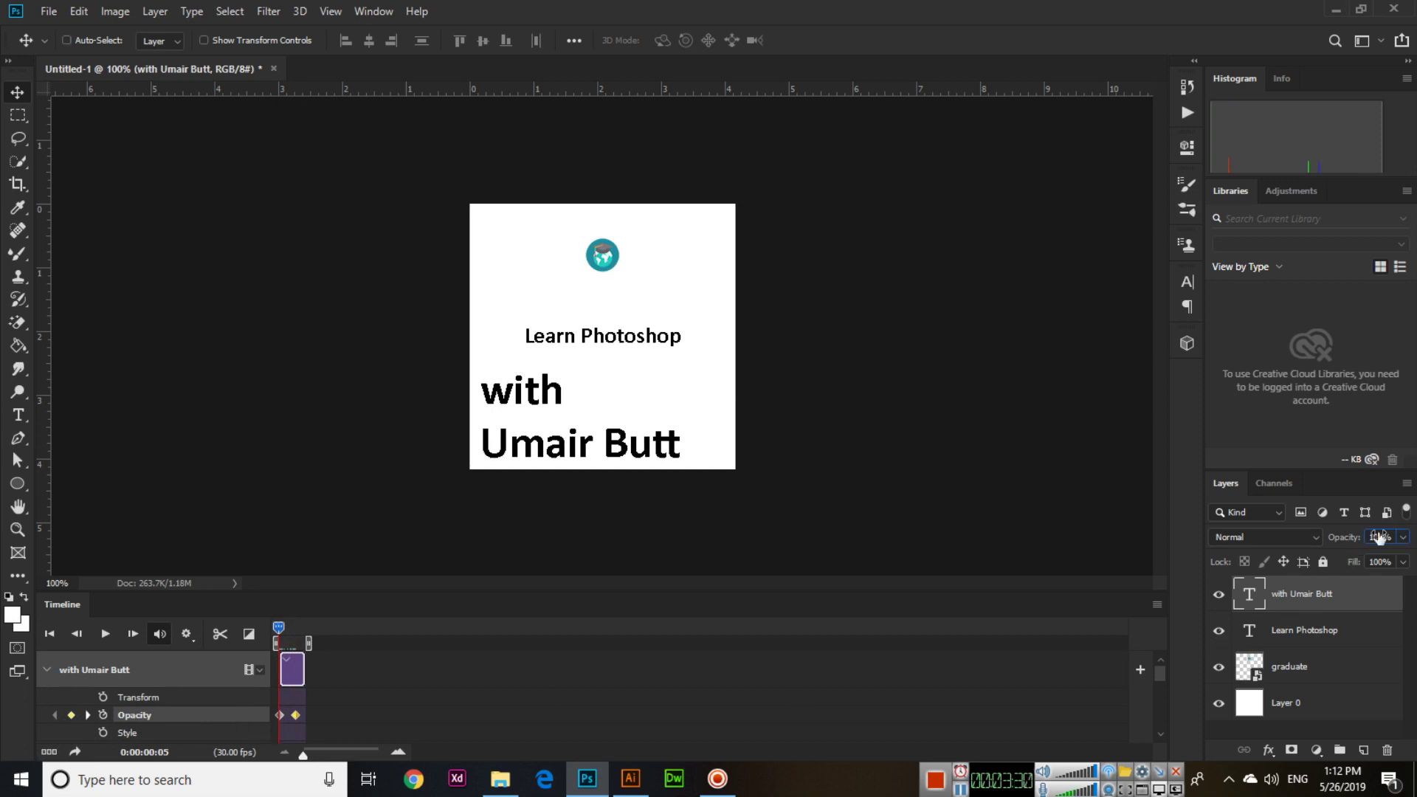
left_click(1379, 536)
type("0")
key("Return")
Play the preview to check the credit fade-in.
key("space")
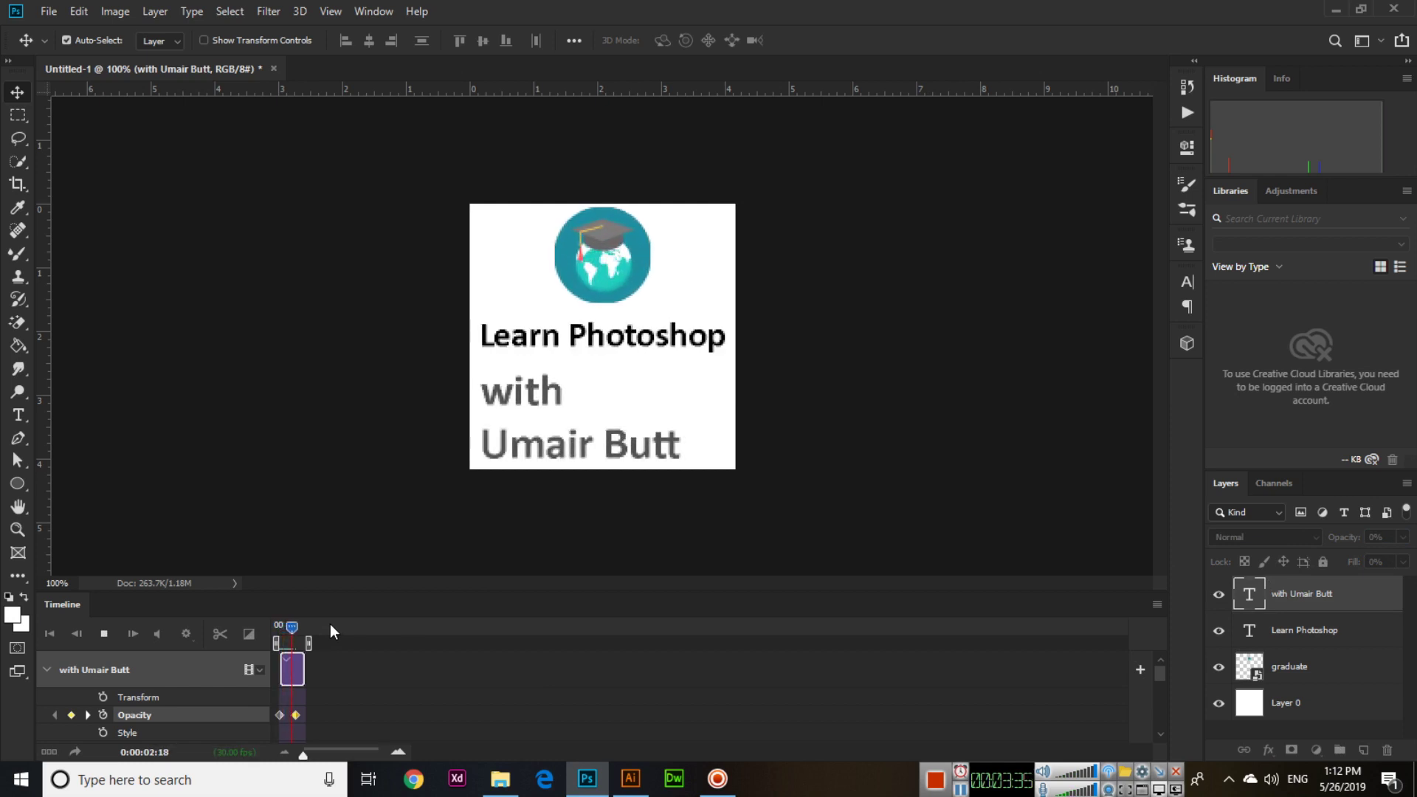
key("space")
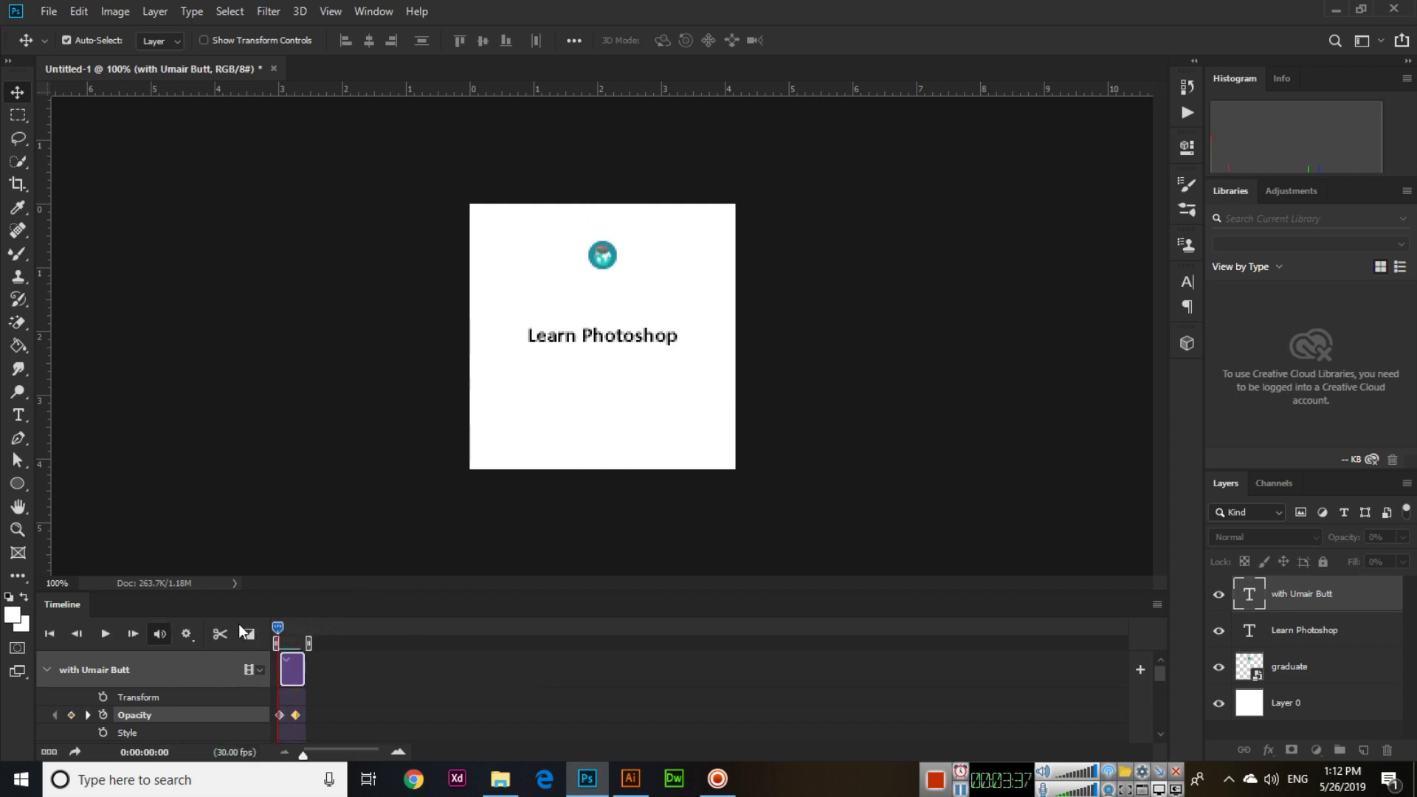
left_click(48, 11)
mouse_move(67, 424)
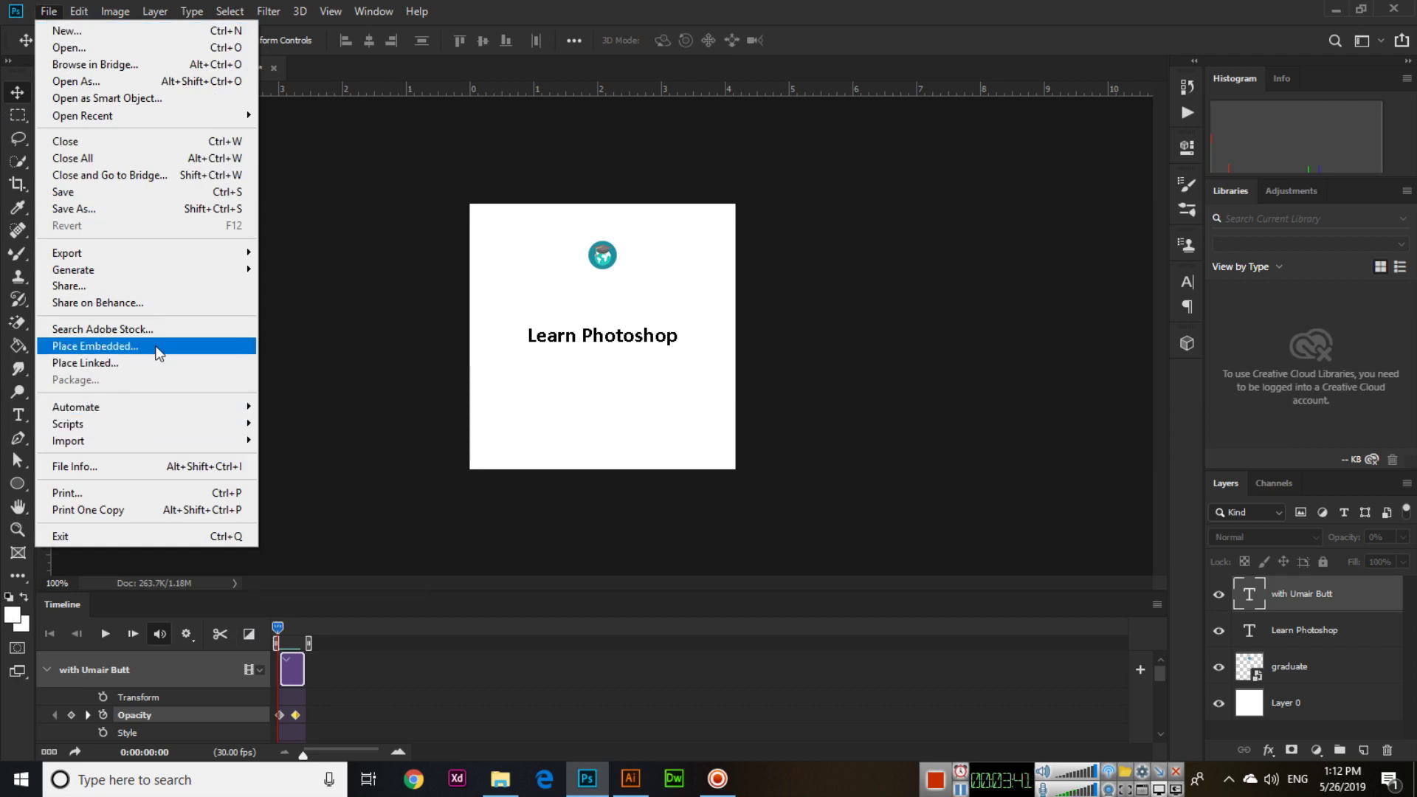
In Save for Web (Legacy), set the format to GIF with the GIF 128 Dithered preset.
left_click(567, 7)
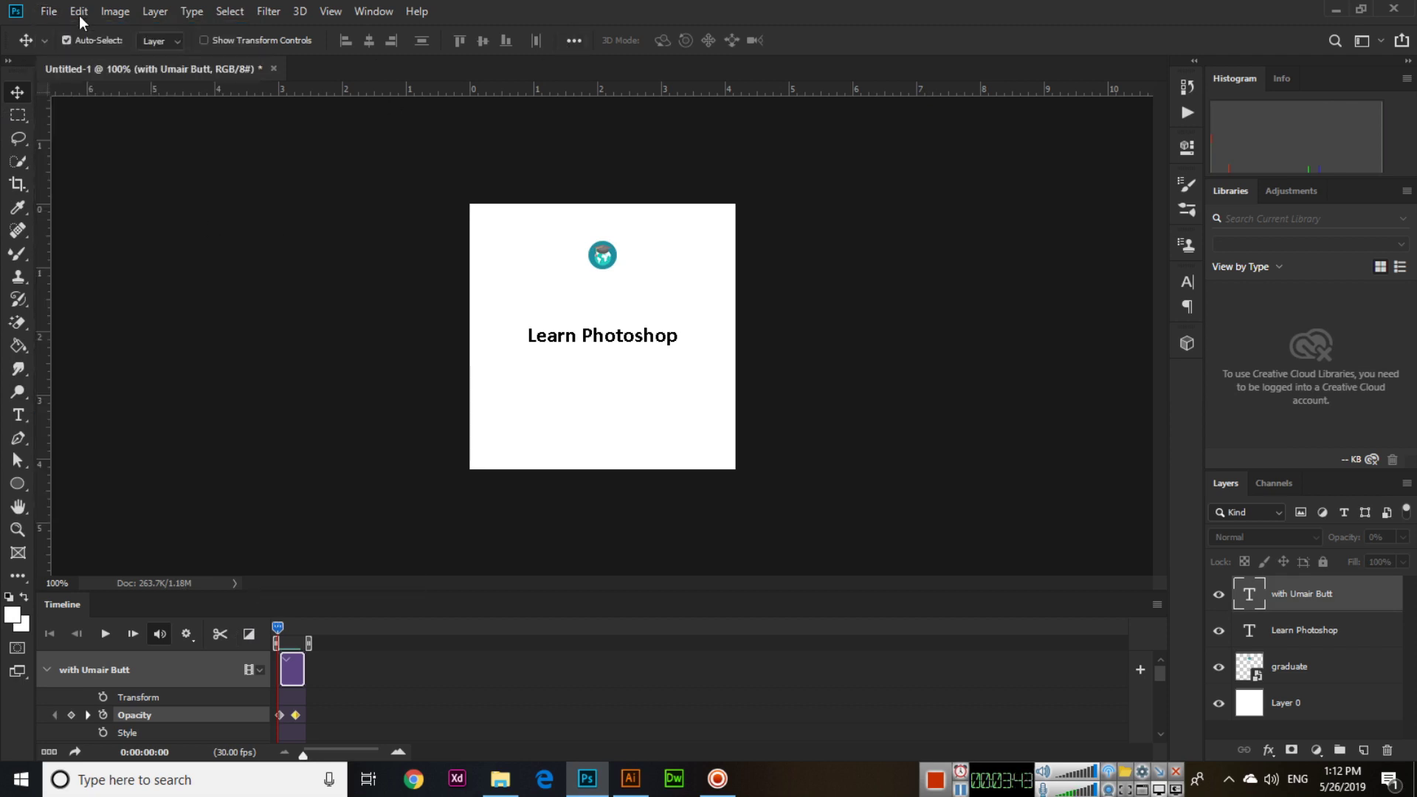
left_click(49, 12)
mouse_move(133, 252)
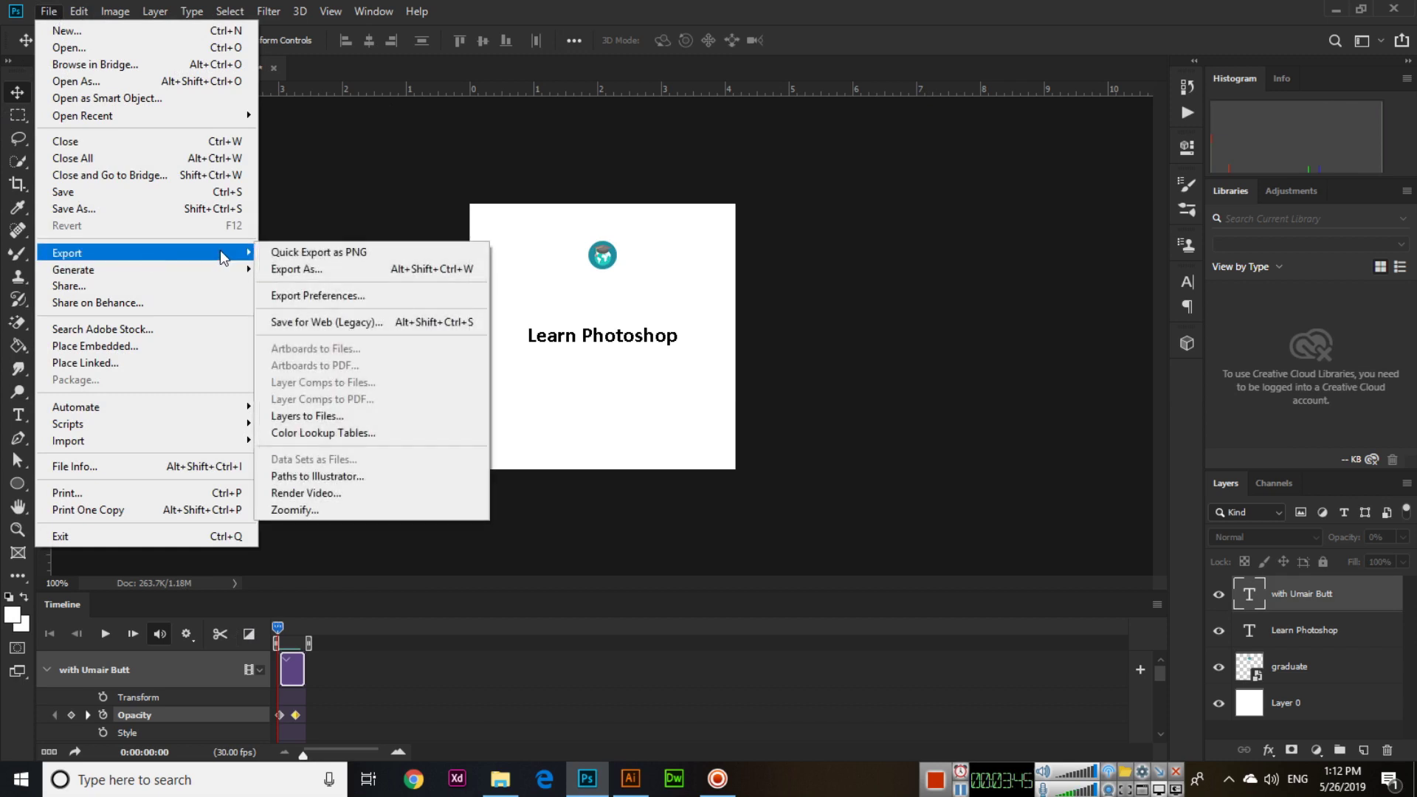
left_click(354, 322)
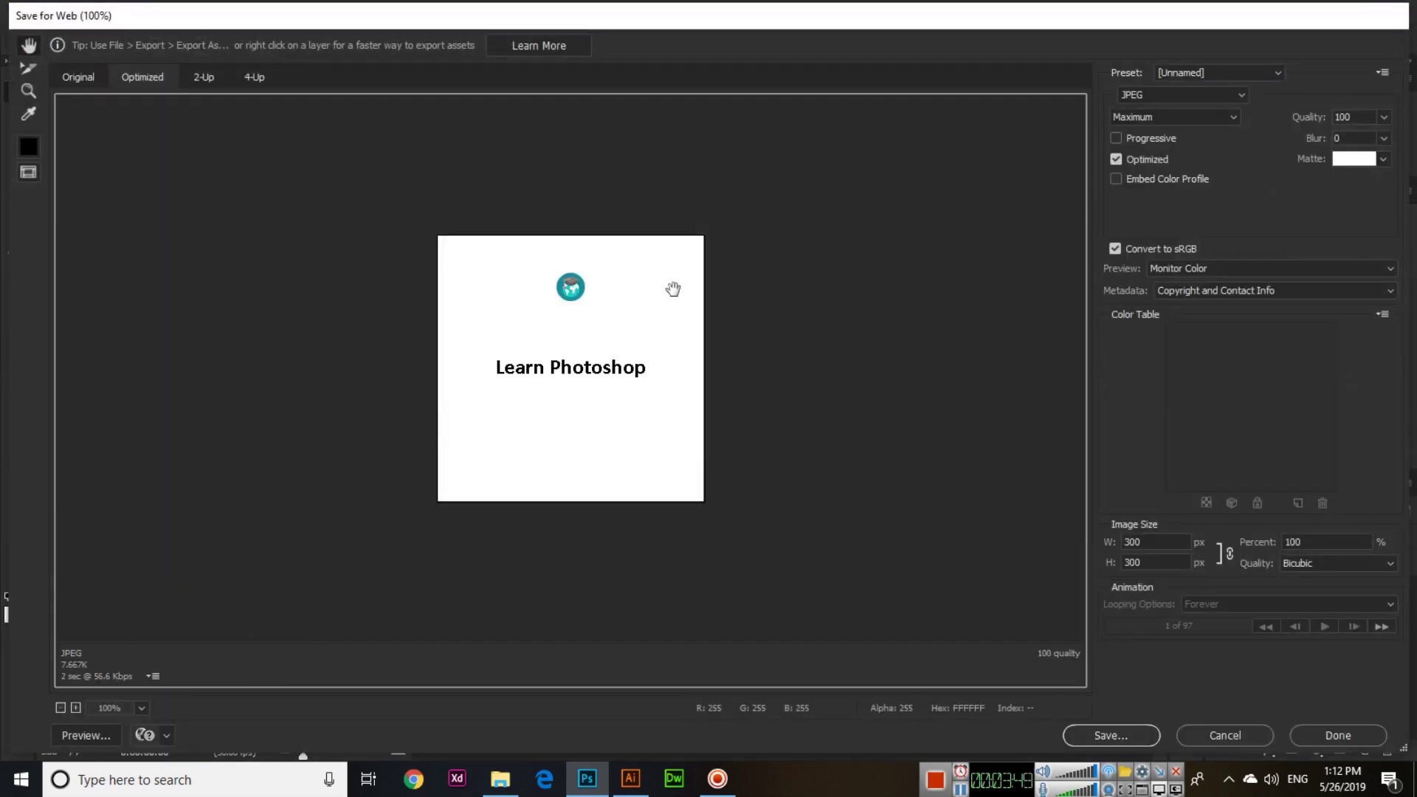
left_click(1187, 75)
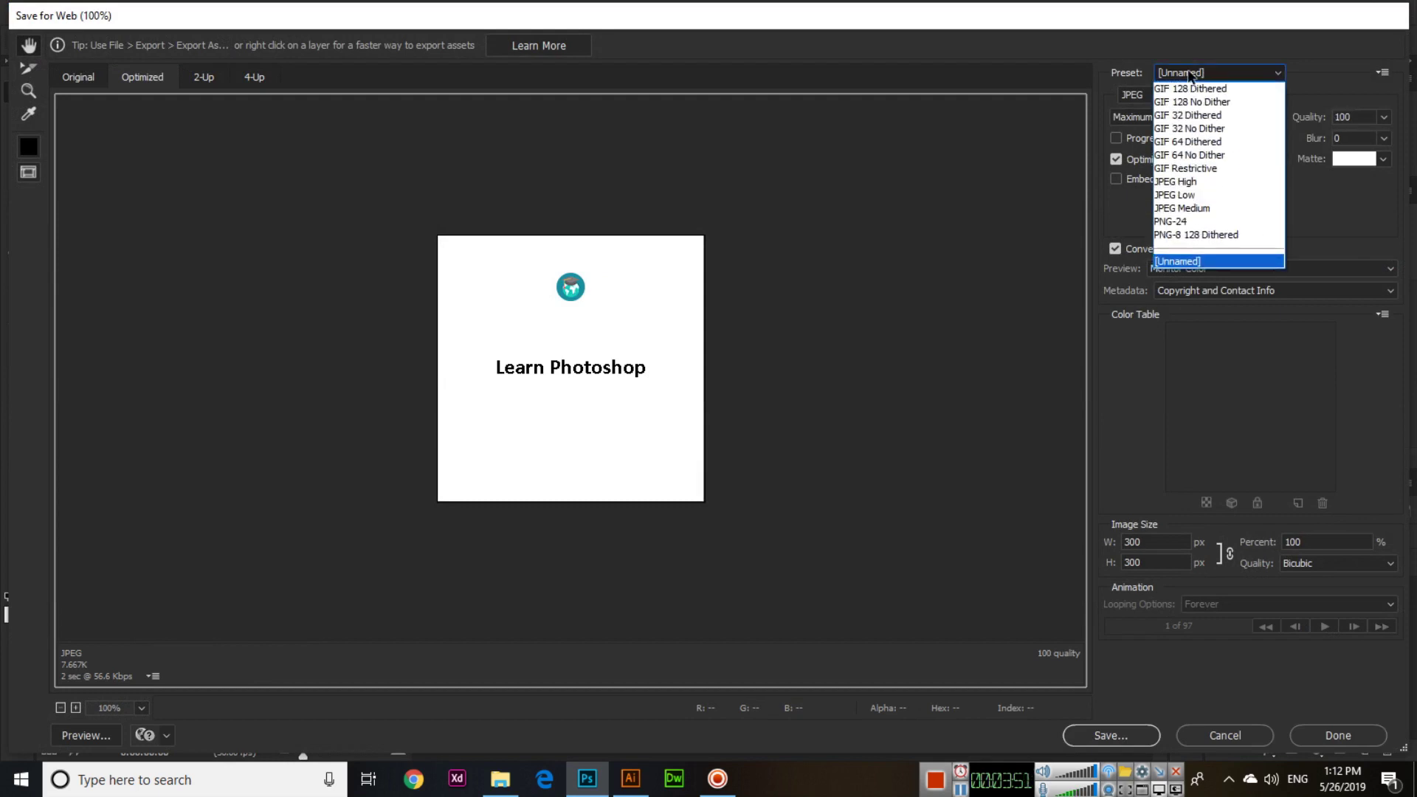
left_click(1191, 74)
left_click(1165, 96)
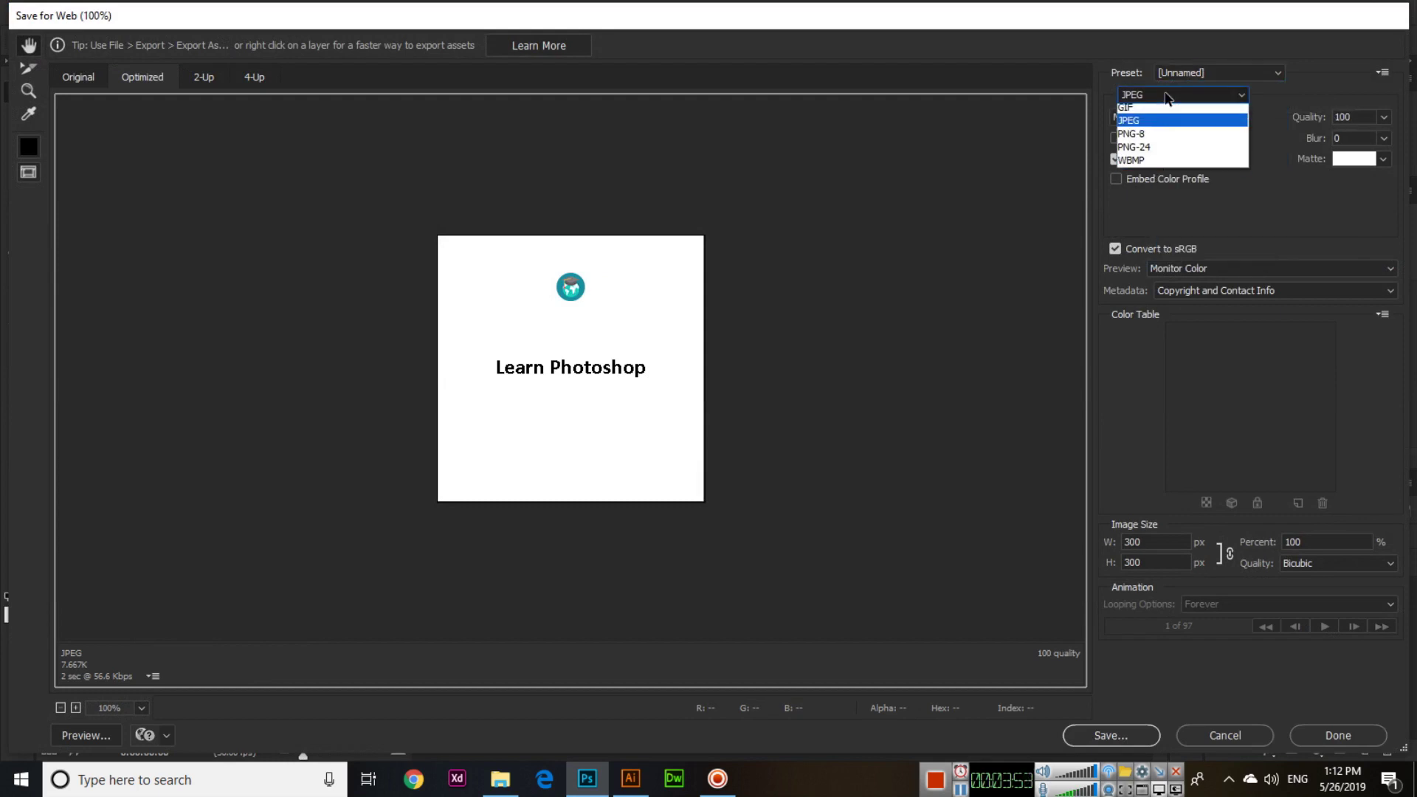
left_click(1156, 109)
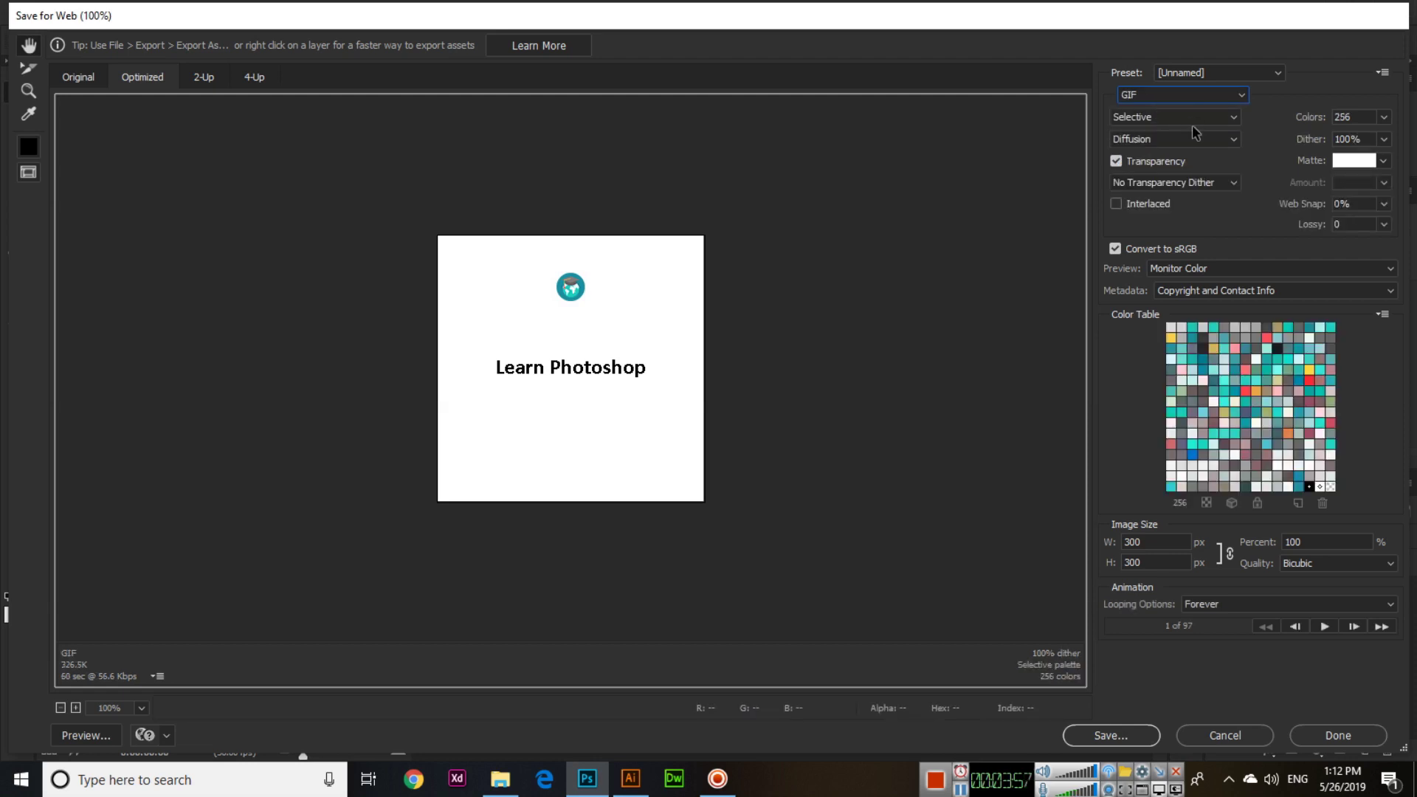
left_click(1226, 75)
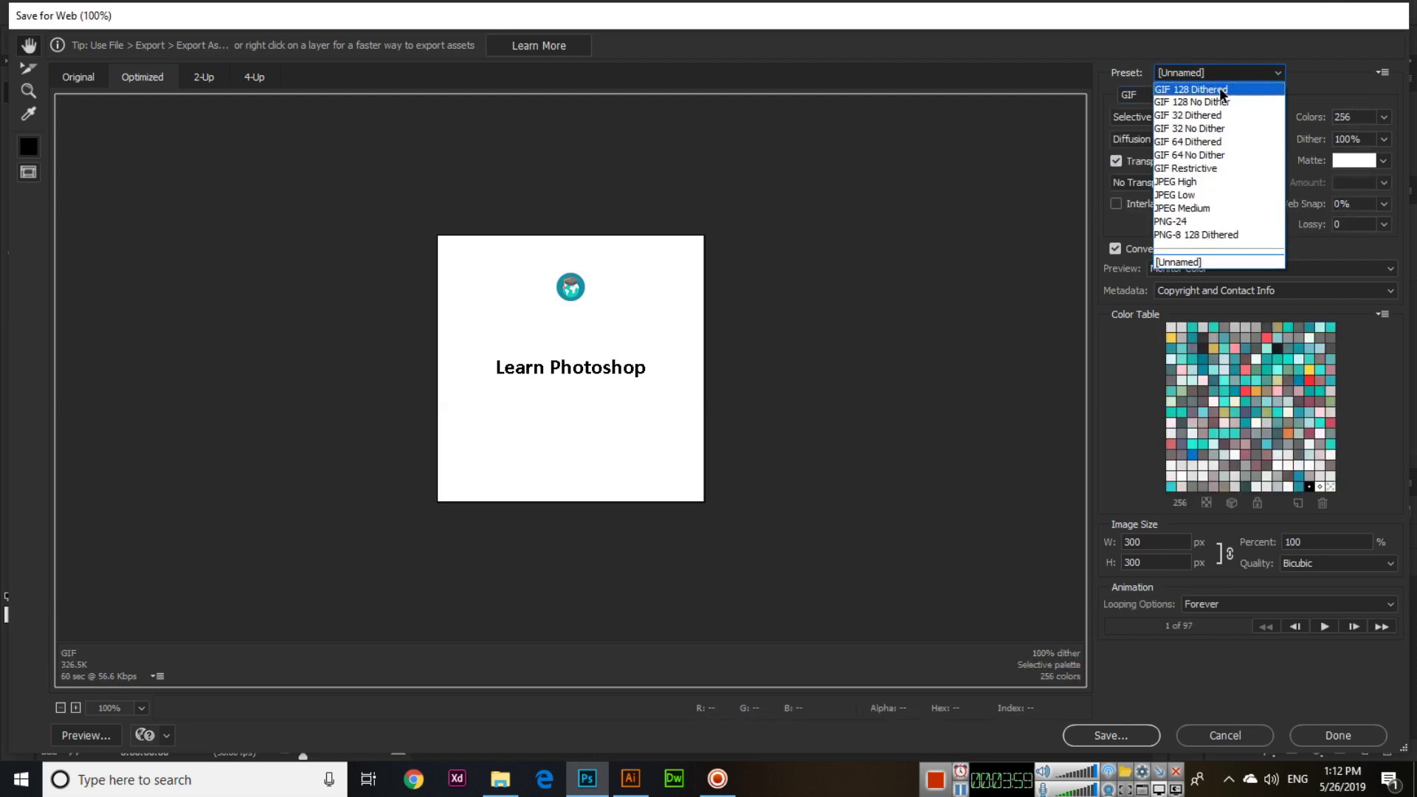
left_click(1218, 89)
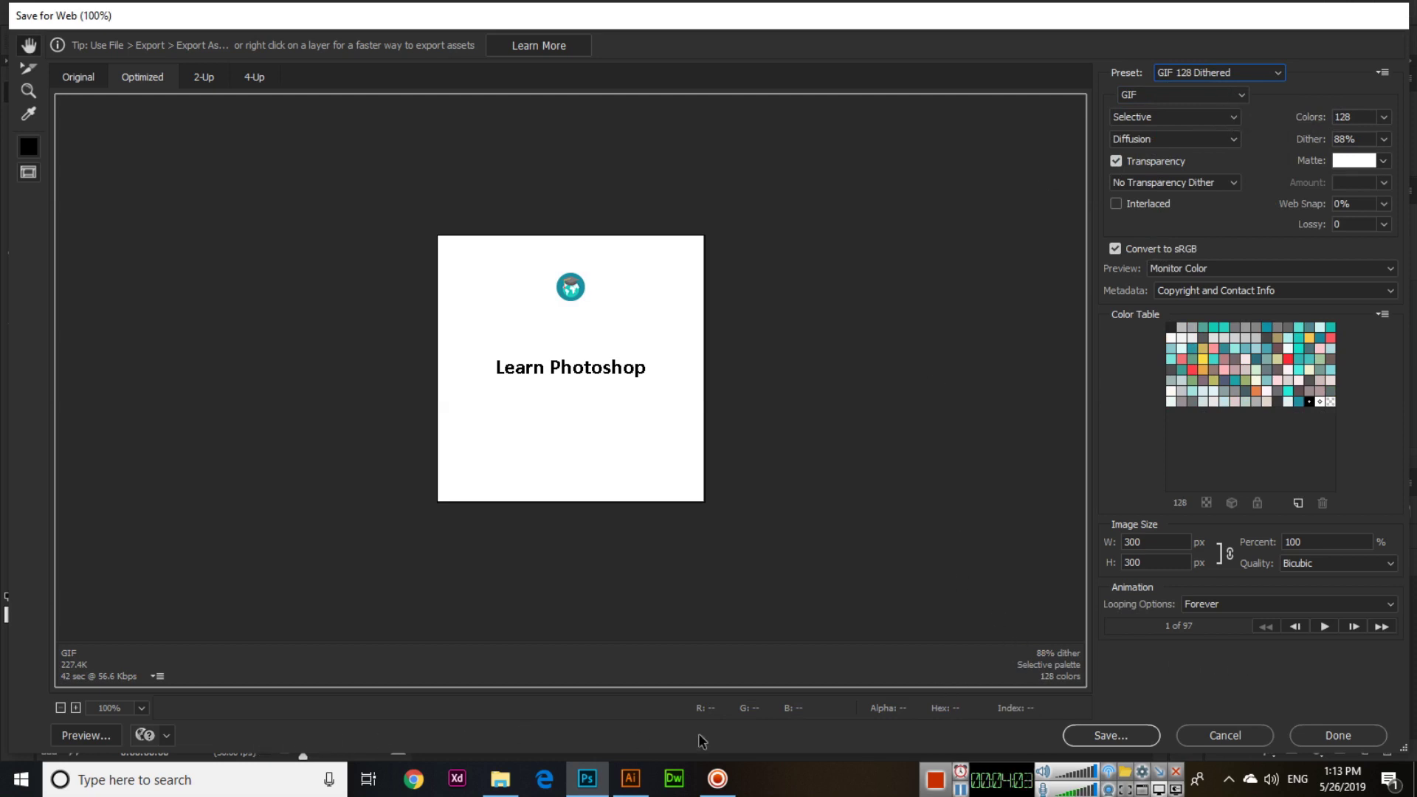
Play the animation preview and try the GIF 128 No Dither preset.
left_click(1325, 628)
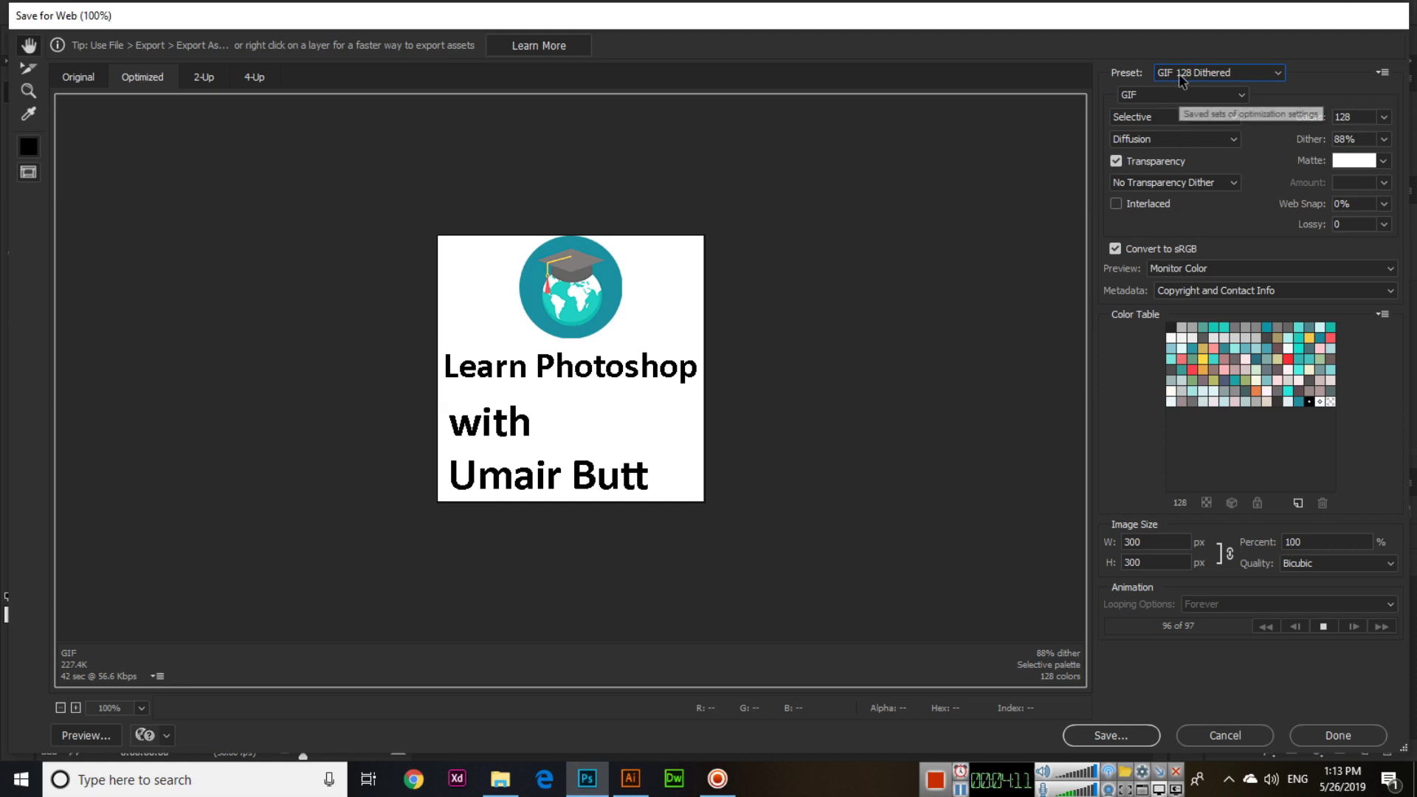
left_click(1218, 73)
left_click(1196, 102)
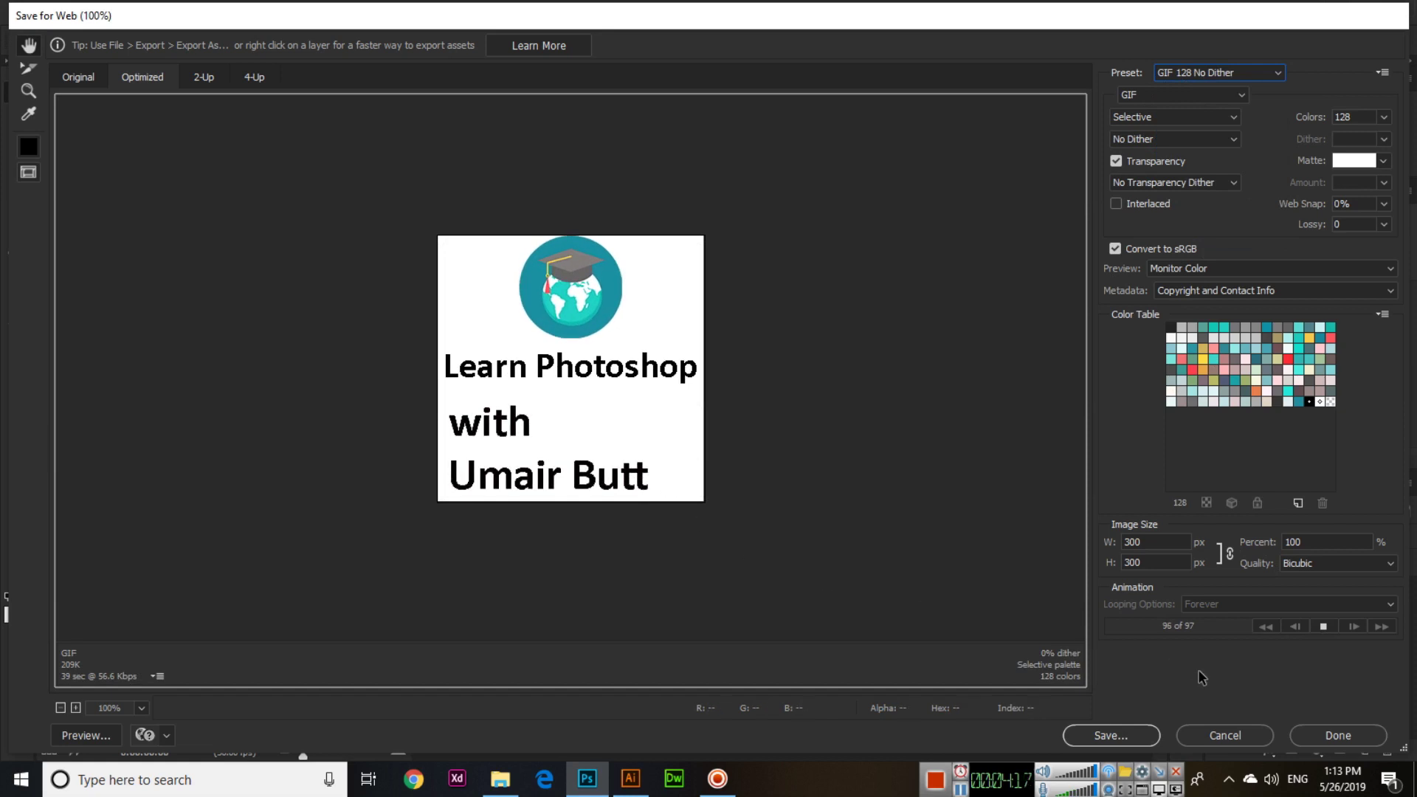
Switch back to GIF 128 Dithered and set looping to Forever.
left_click(1206, 73)
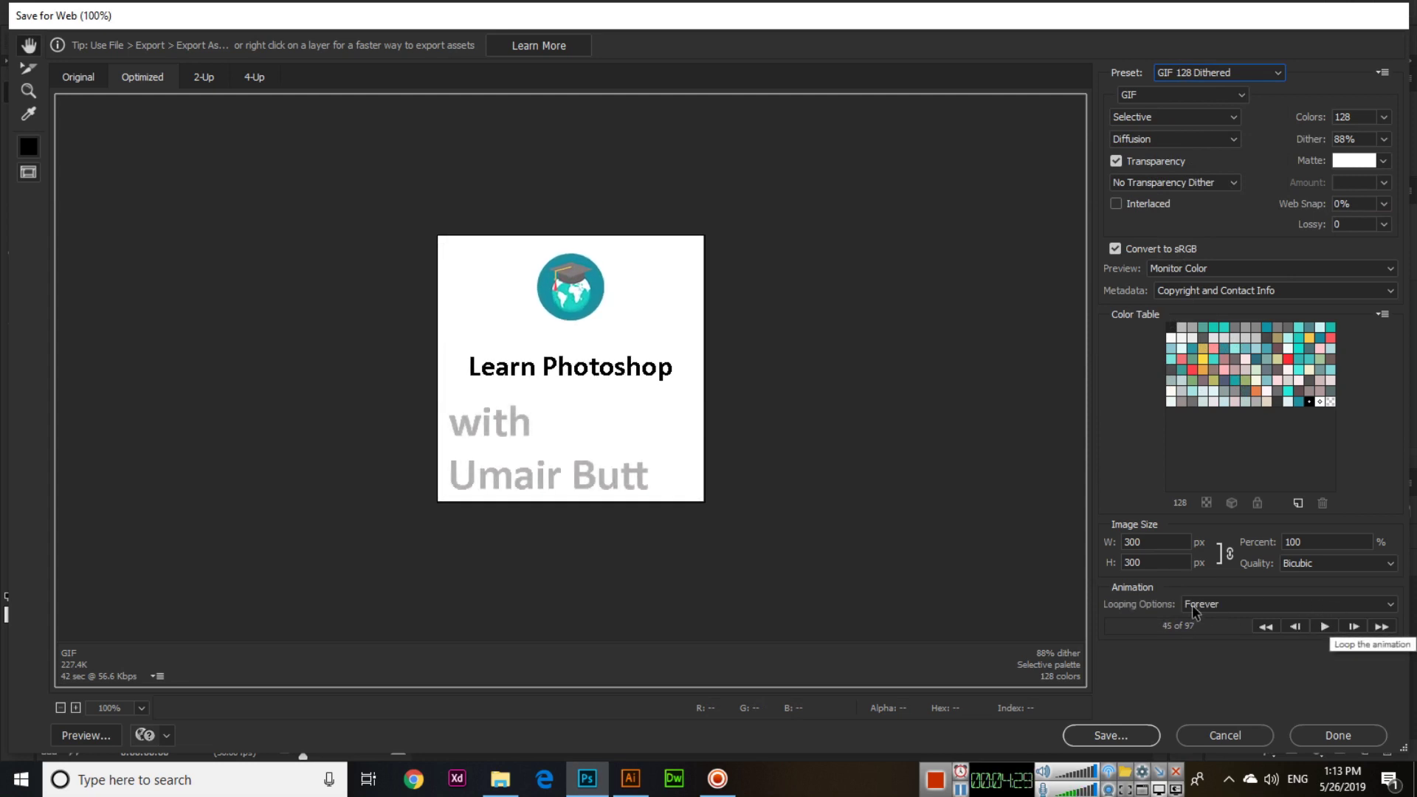
left_click(1245, 606)
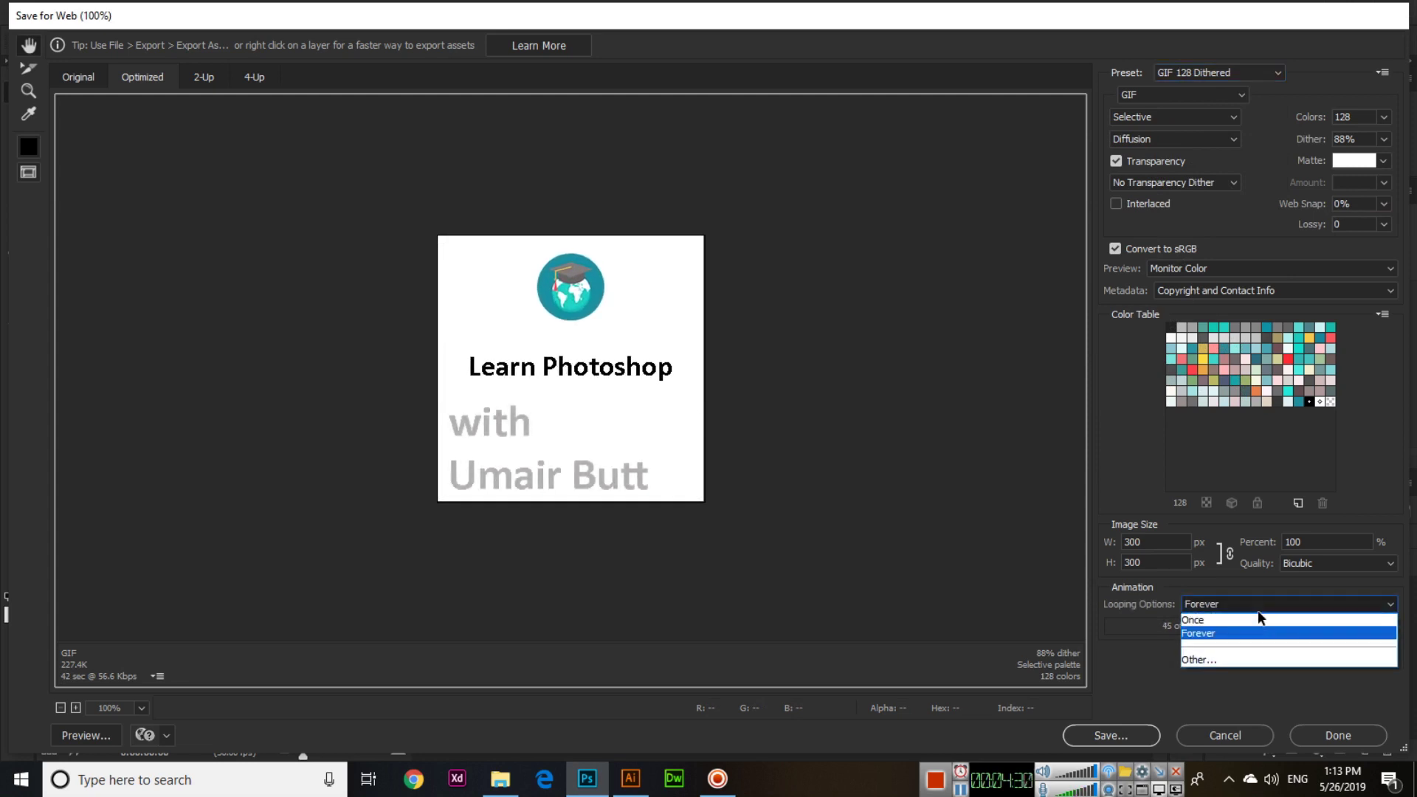
left_click(1216, 632)
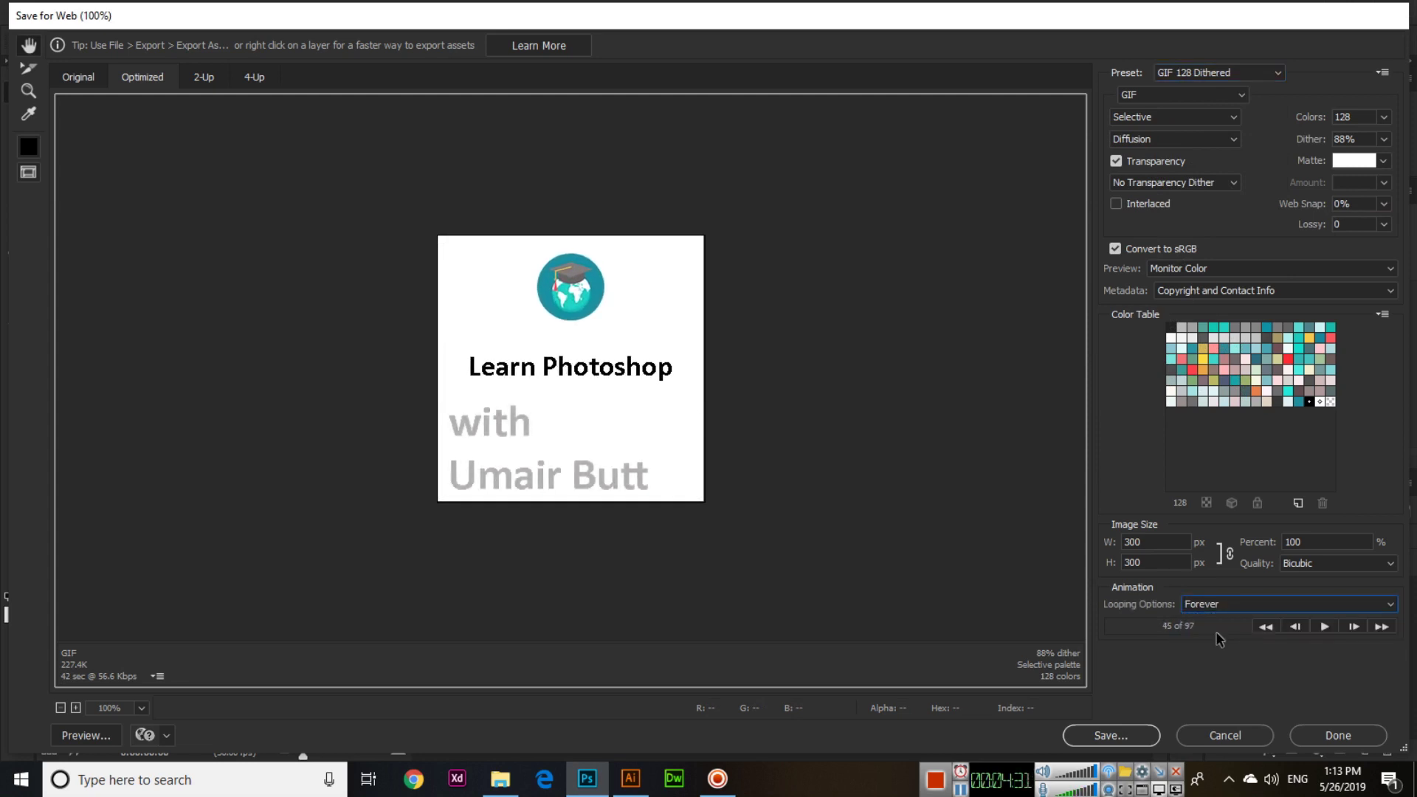
Save the GIF to the Desktop folder as learn-photoshop, then show the desktop.
left_click(1112, 735)
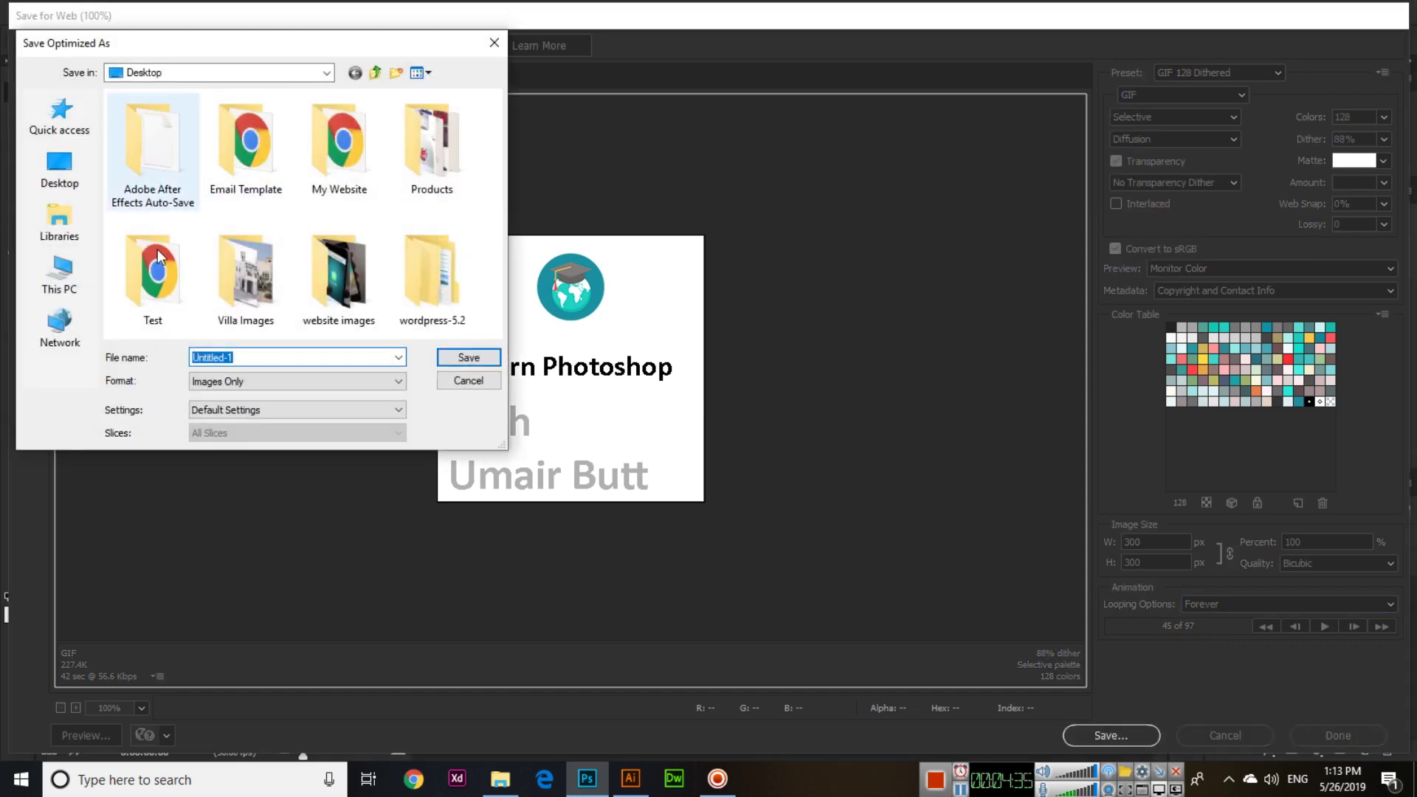
type("learn pho")
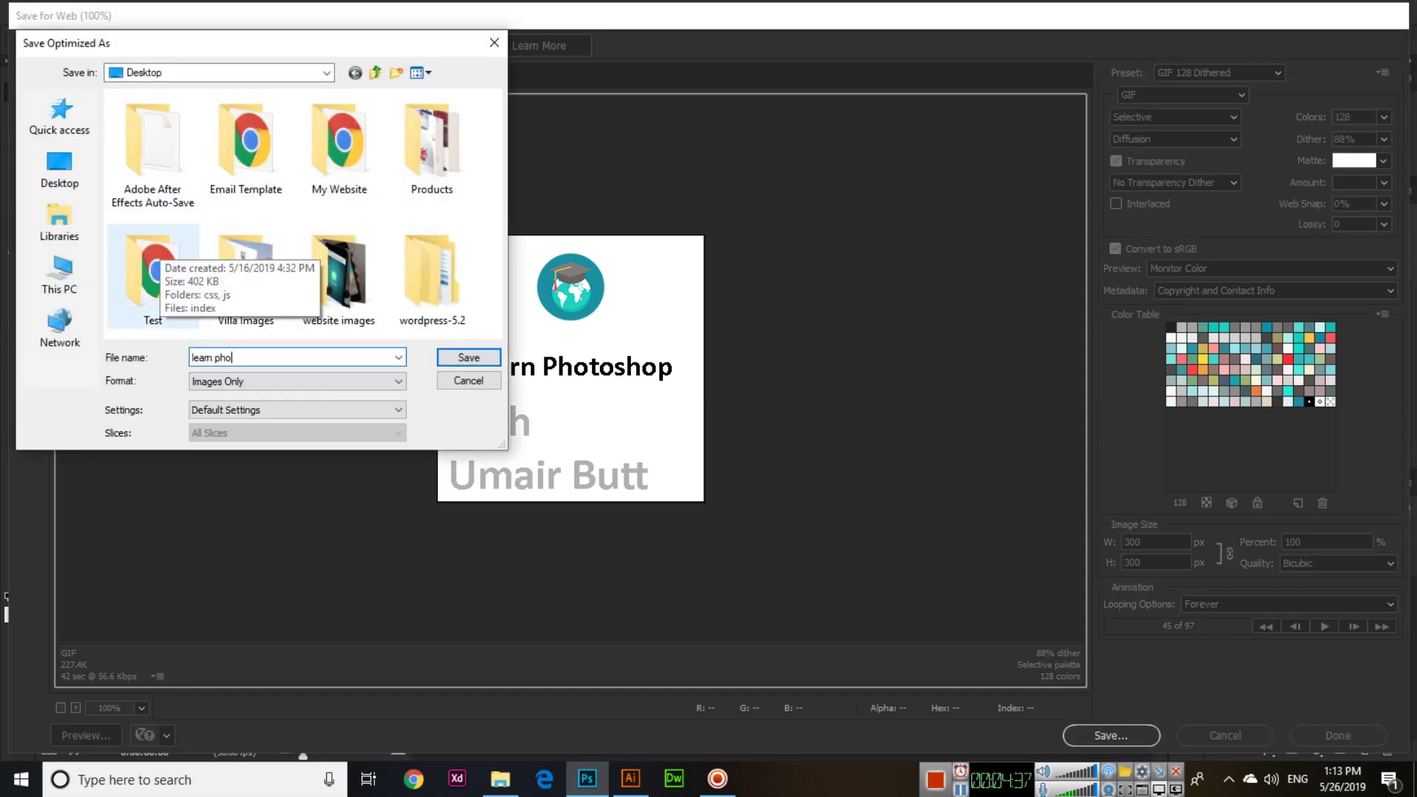
type("p")
key("Return")
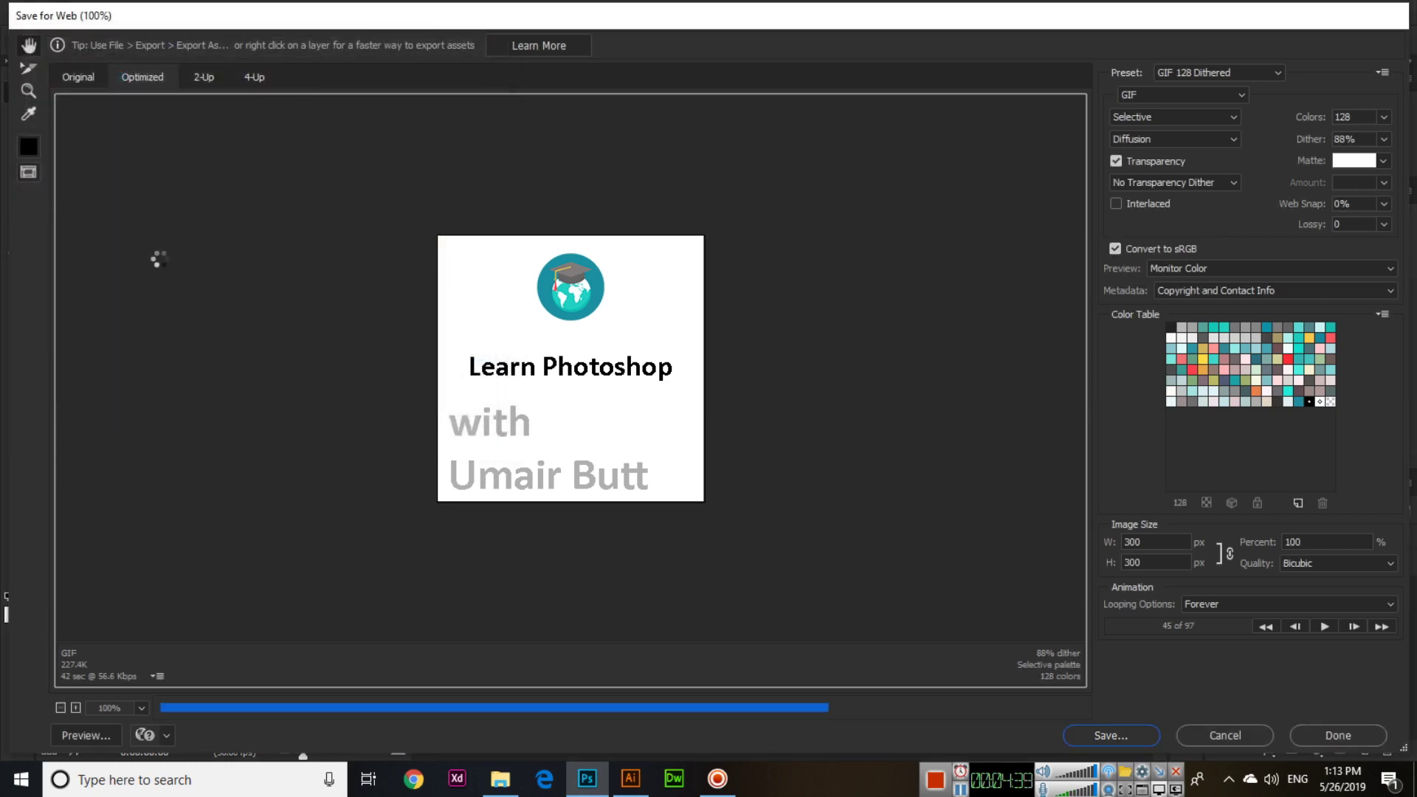
key("super+d")
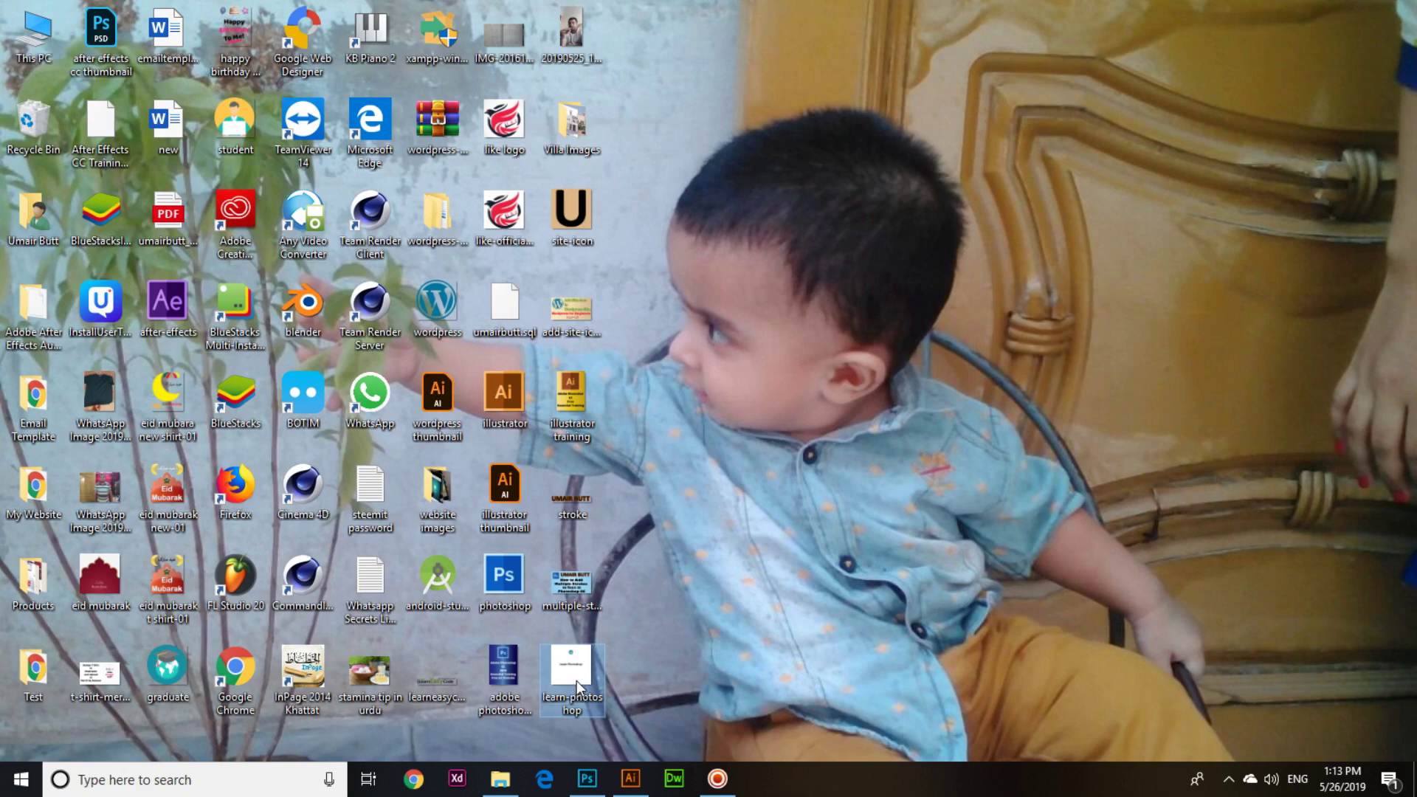
Open the learn-photoshop desktop icon with Internet Explorer via its Open with menu.
right_click(576, 680)
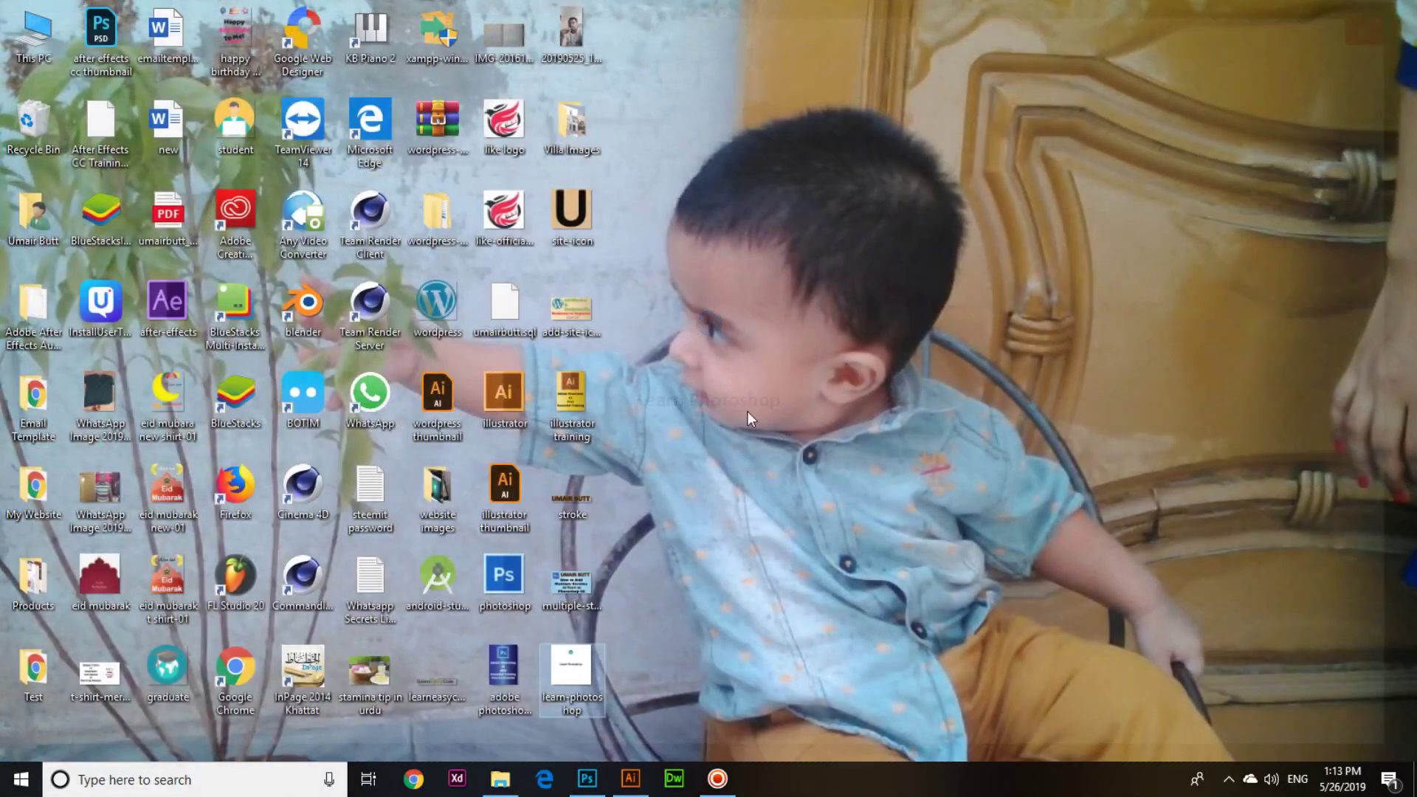
right_click(565, 698)
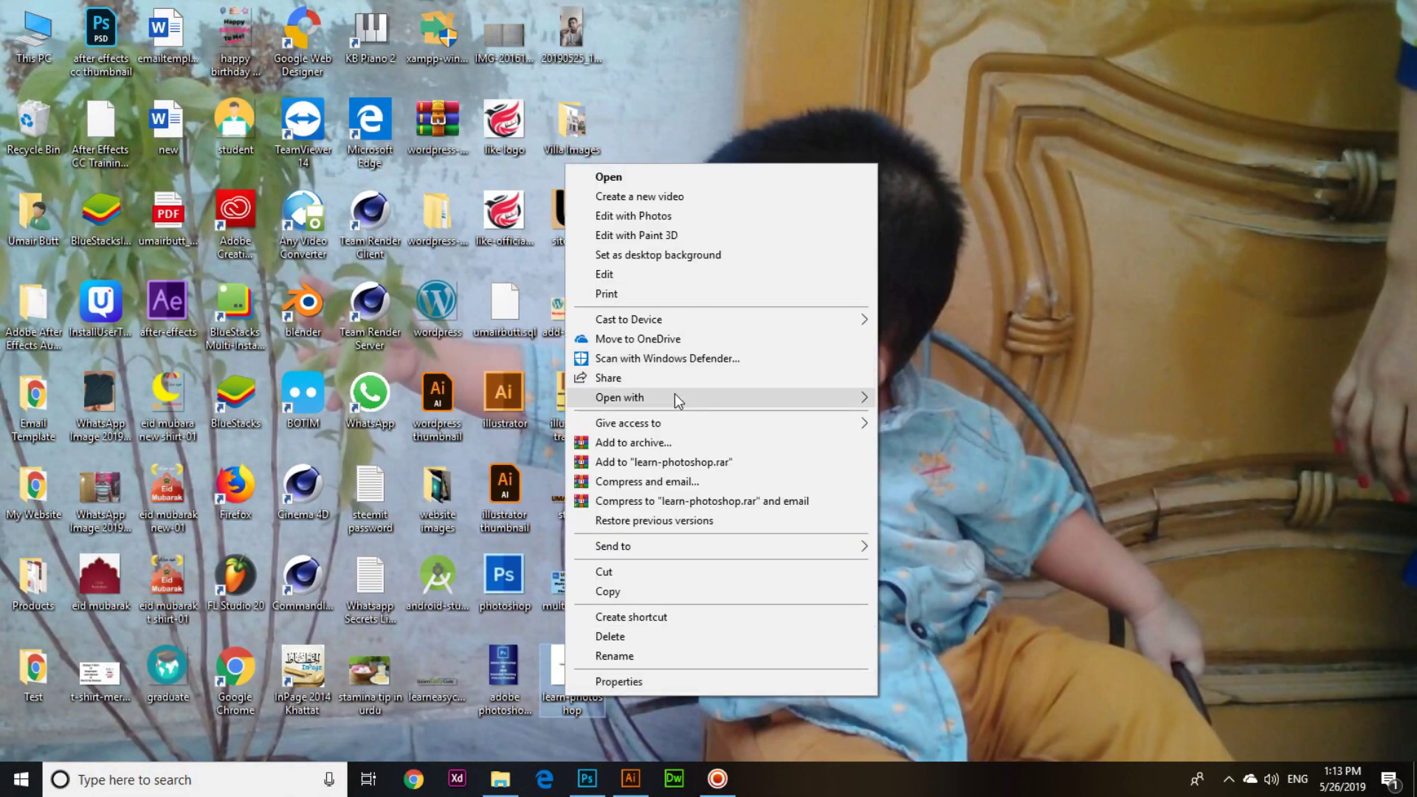
mouse_move(720, 397)
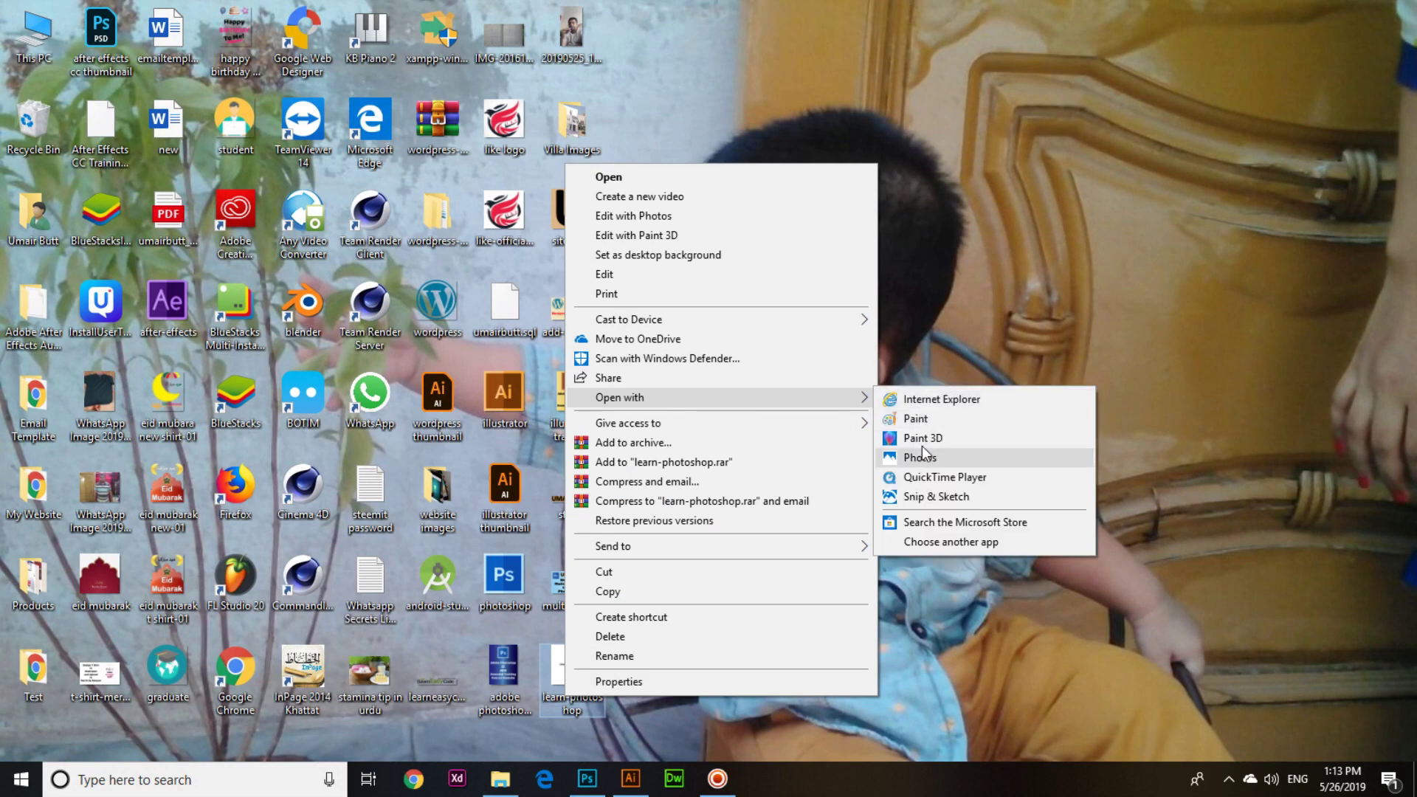
left_click(926, 401)
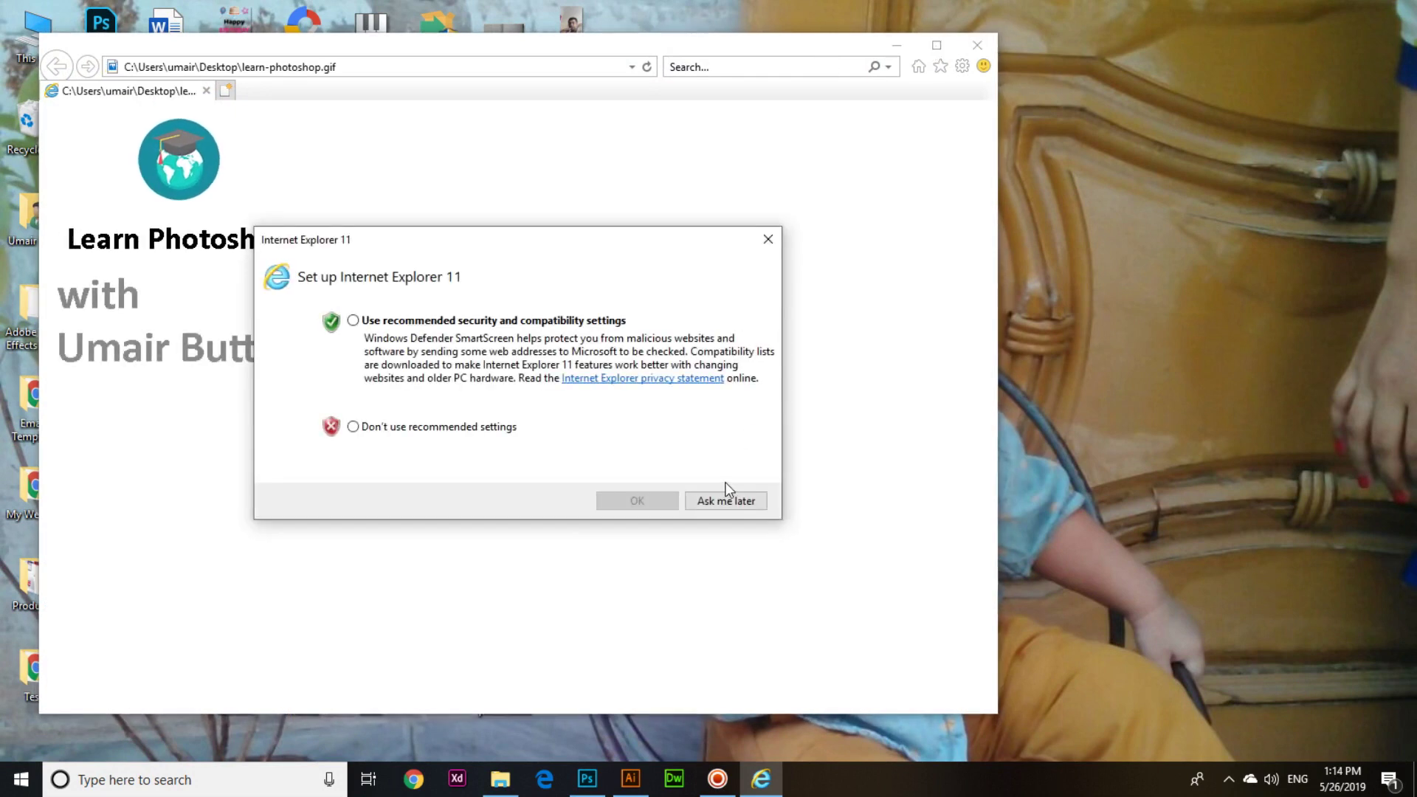
Dismiss the IE11 setup prompt, close the go.microsoft.com tab, and maximise the browser.
left_click(722, 500)
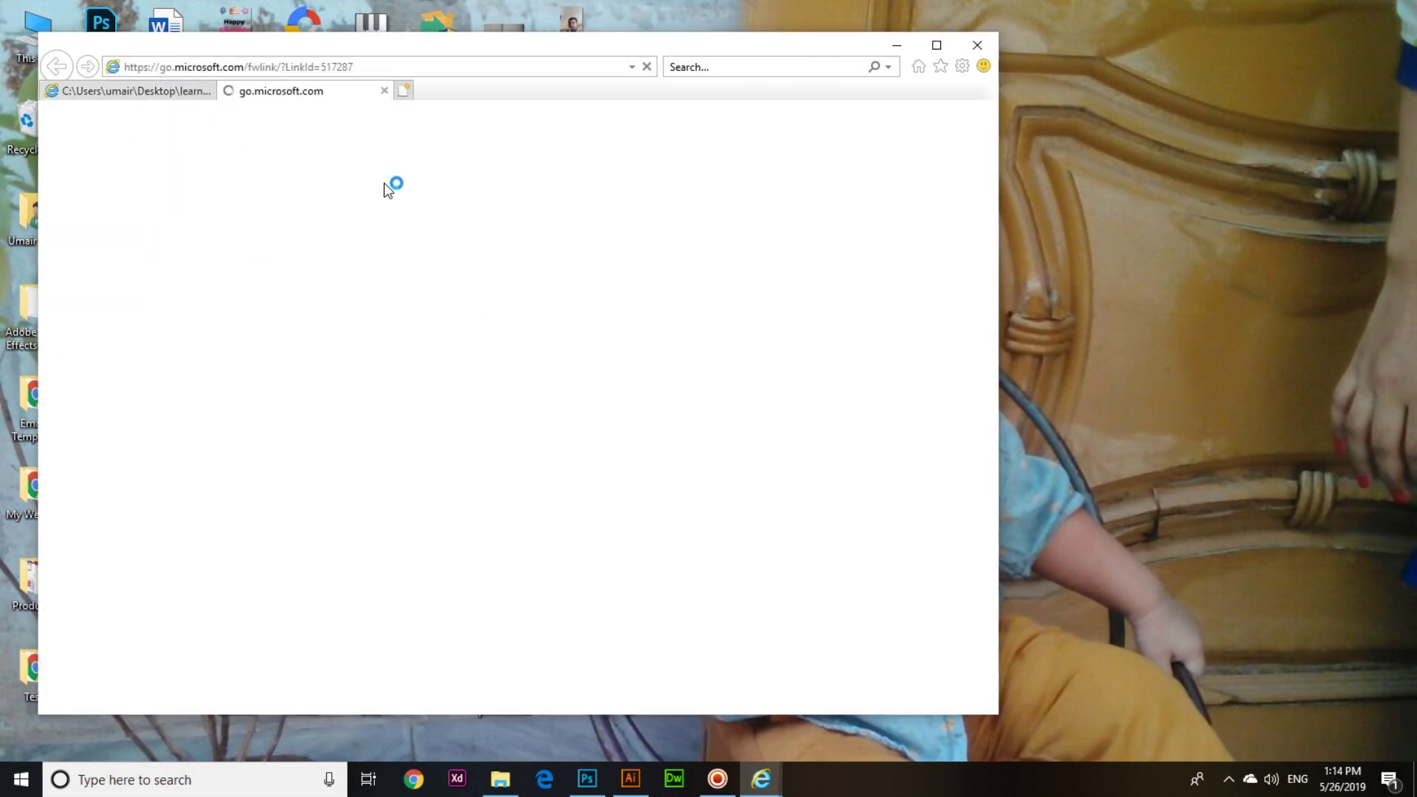
left_click(385, 91)
left_click(936, 45)
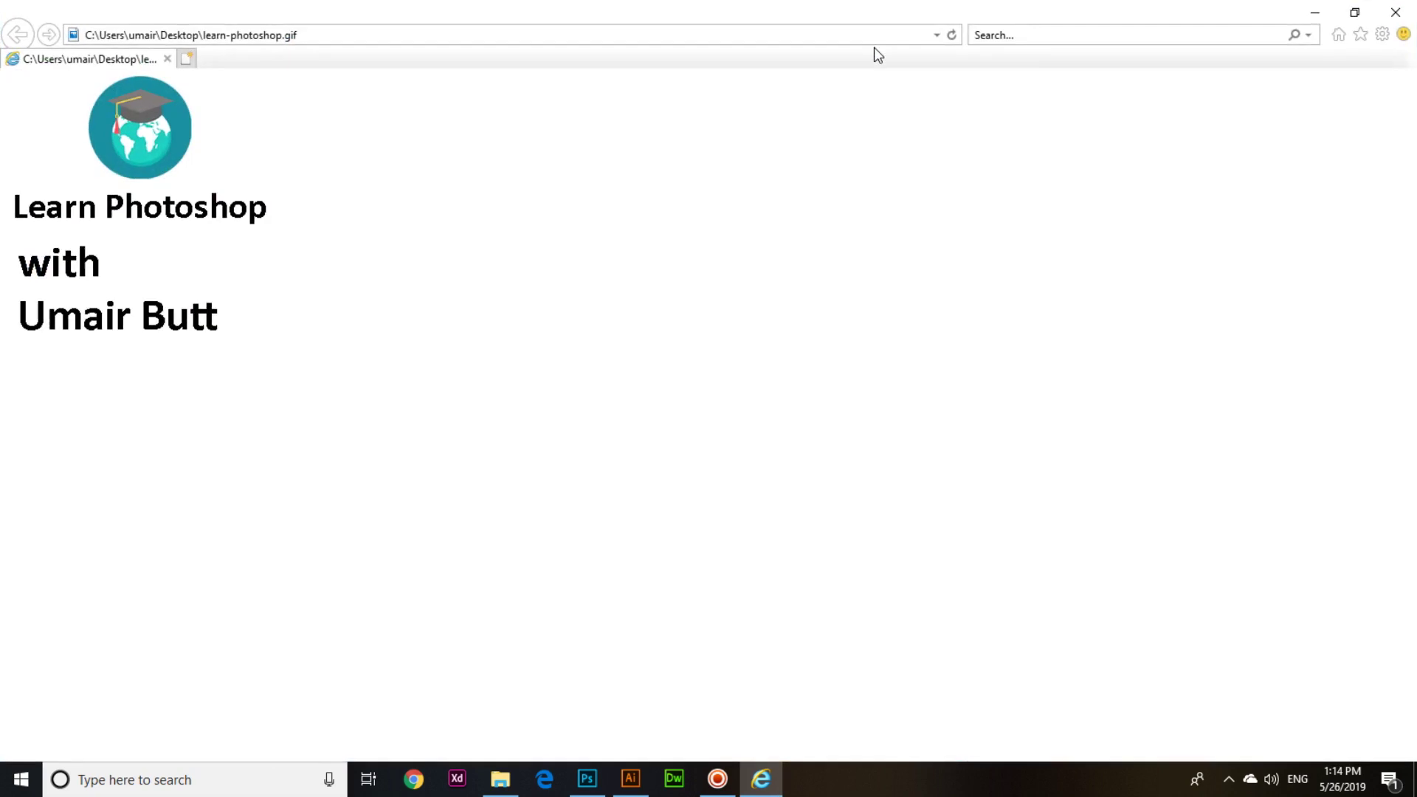